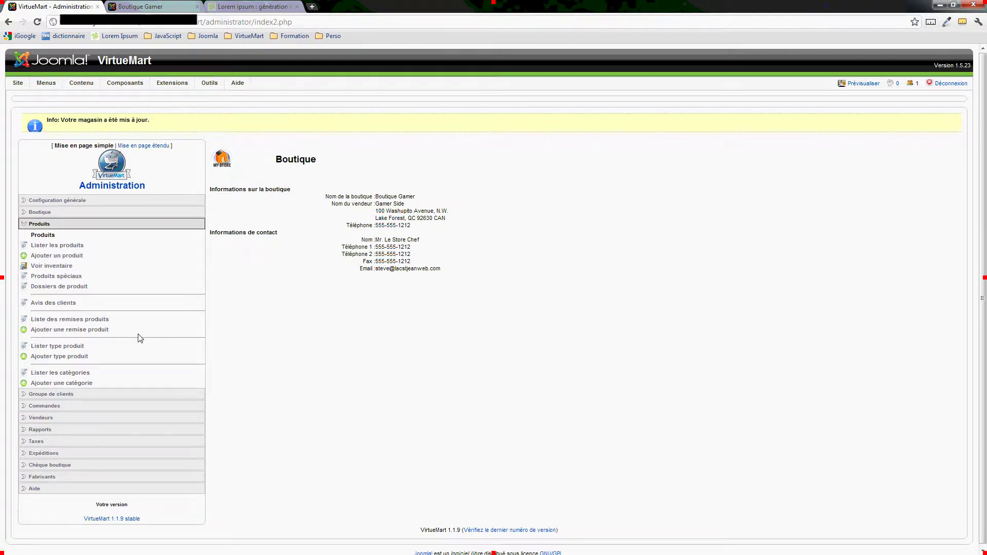
Step: Start a new product category and name it "Jeux"
left_click(69, 384)
left_click(387, 201)
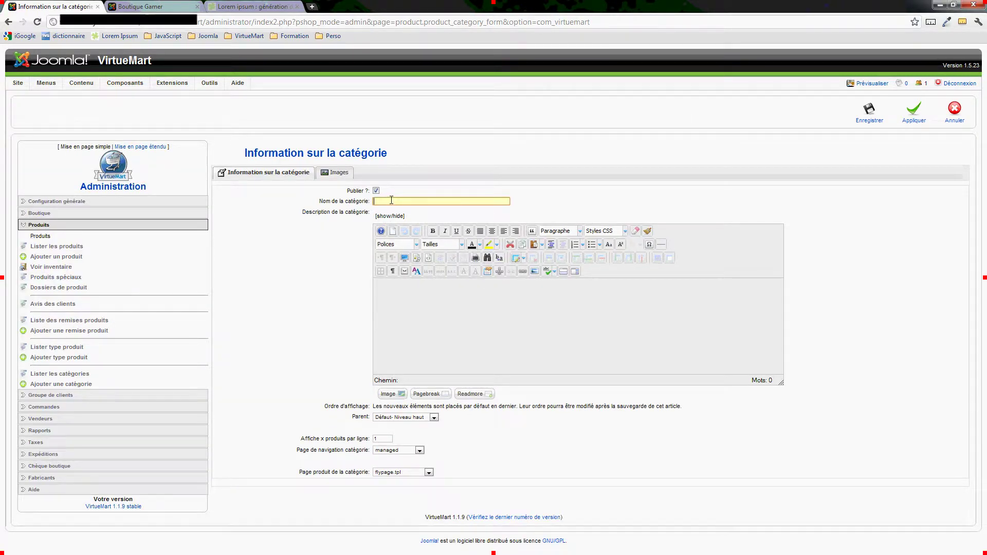
type("Jeux")
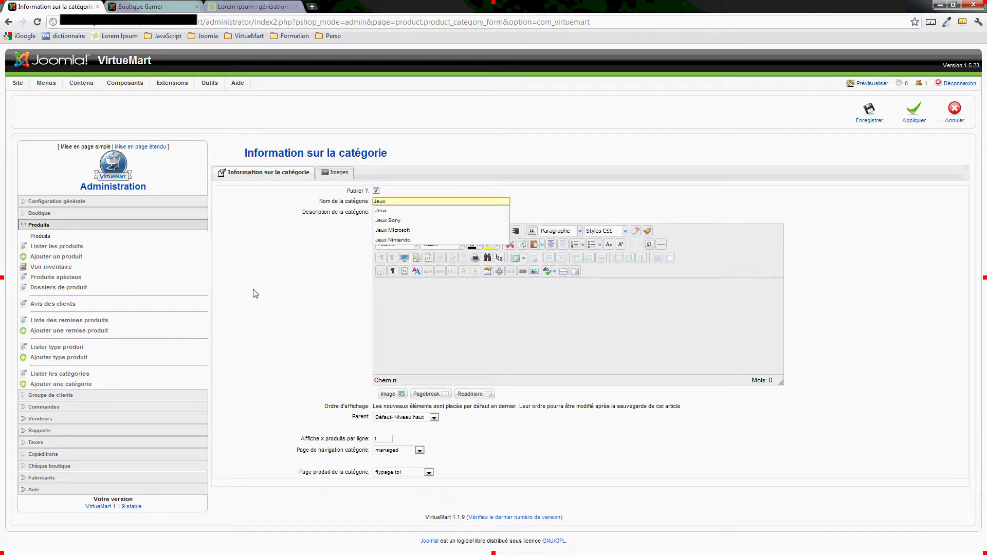
left_click(273, 302)
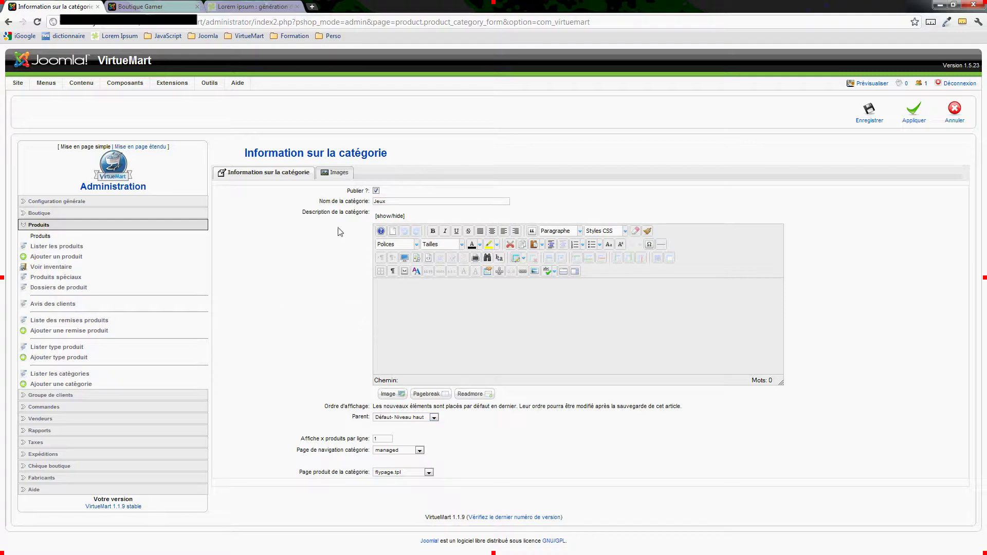
Step: Attach jeux.png from the category images folder as the category's large image, enable automatic thumbnail creation, and save the category
left_click(339, 174)
left_click(239, 221)
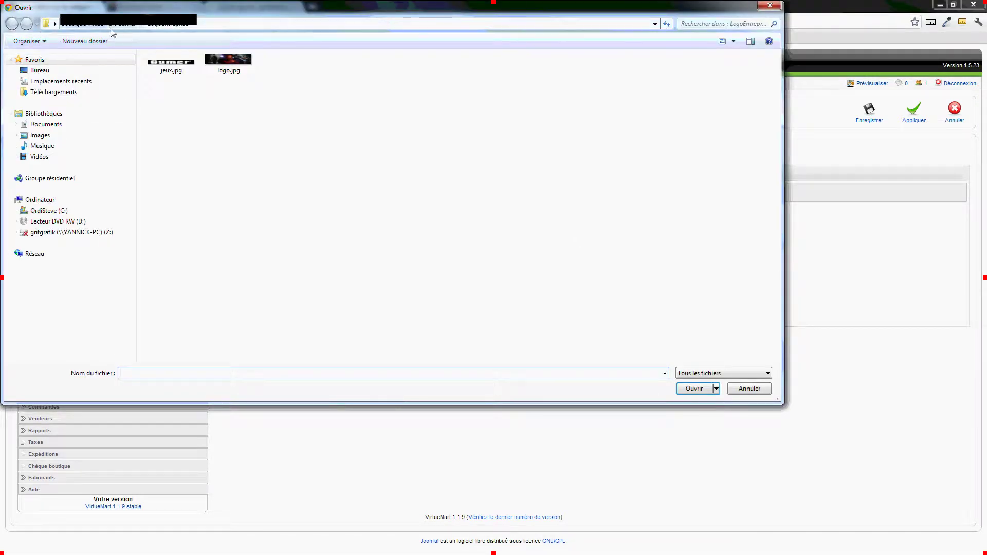
left_click(97, 26)
double_click(147, 135)
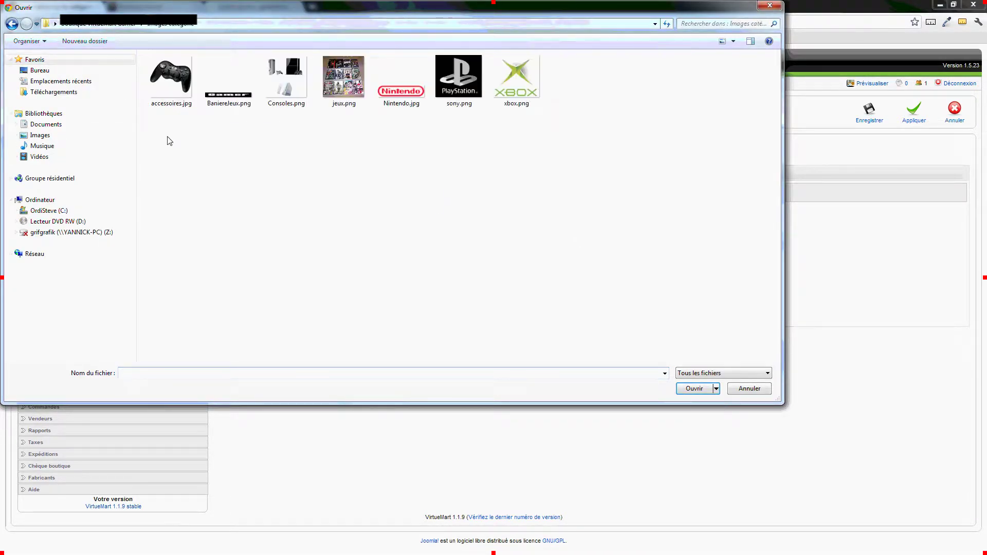
double_click(343, 82)
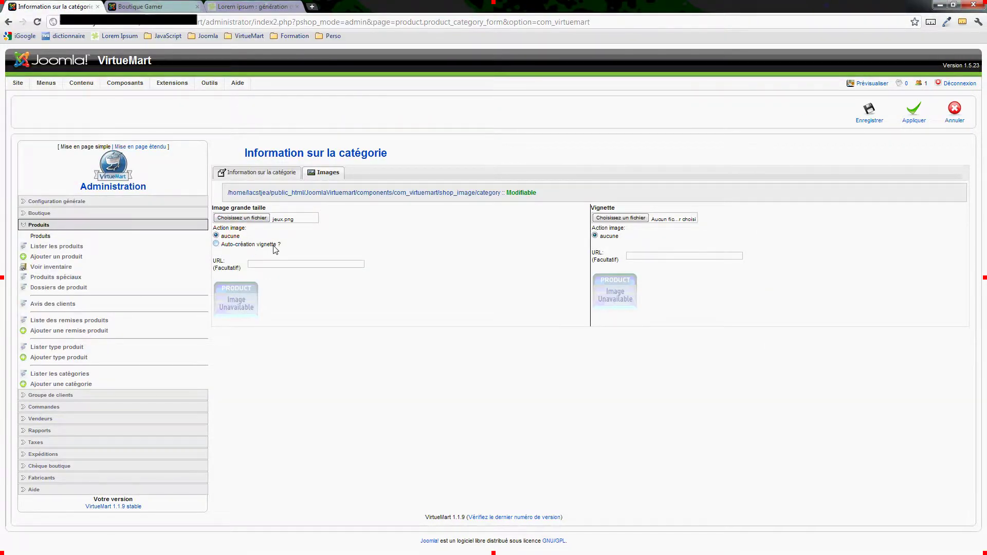
left_click(216, 244)
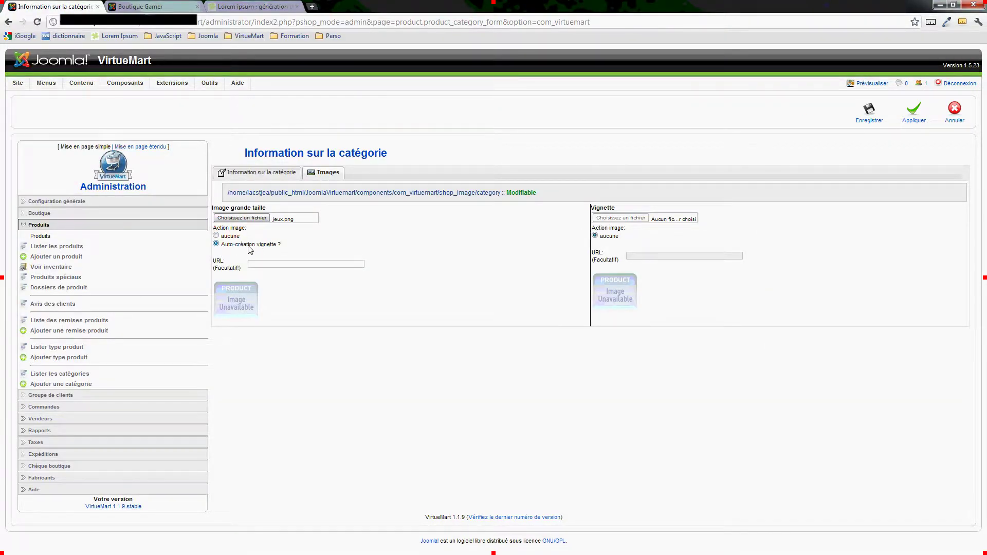
left_click(869, 109)
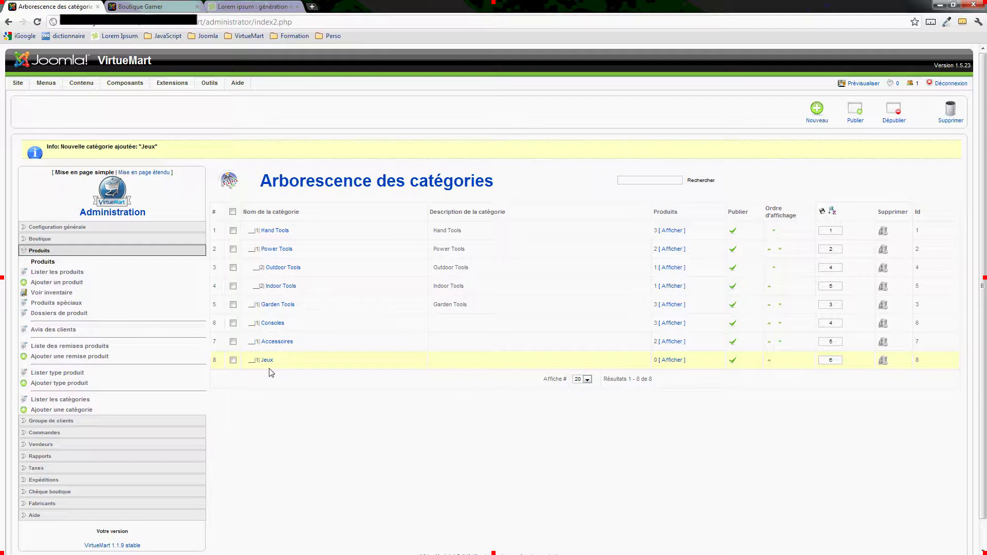
Step: Delete every product from the product list except Micro, micro xbox, Nintendo Wii, Ps3 and Xbox
left_click(57, 274)
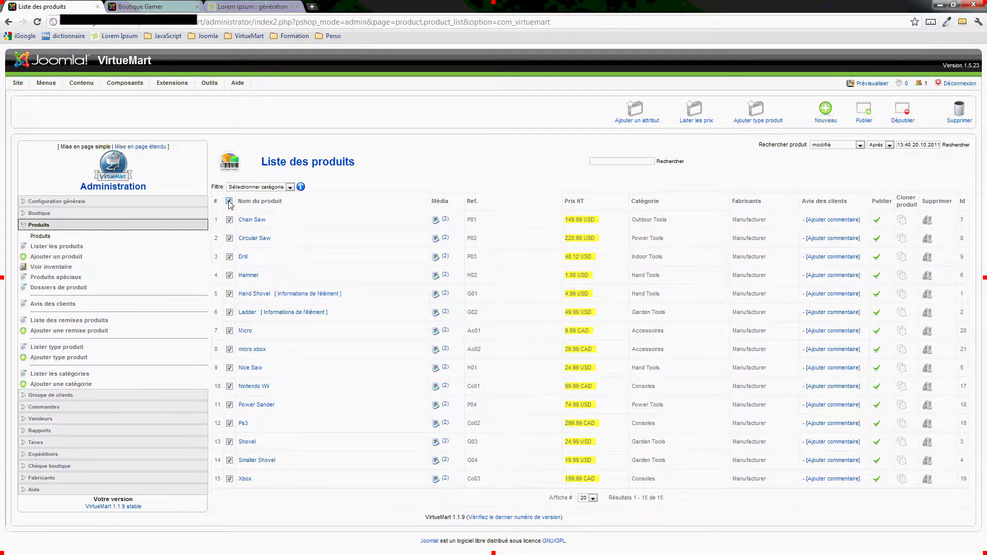
left_click(229, 478)
left_click(229, 423)
left_click(229, 386)
left_click(230, 349)
left_click(960, 109)
left_click(508, 300)
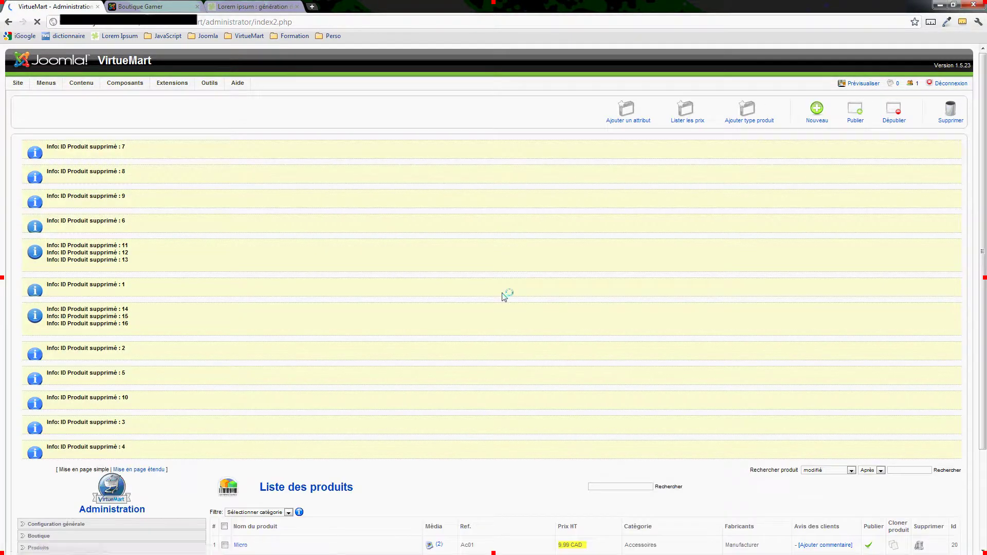
Step: Start a new product with reference Je01 and the name "Mario Bross"
scroll(585, 256, "down", 5)
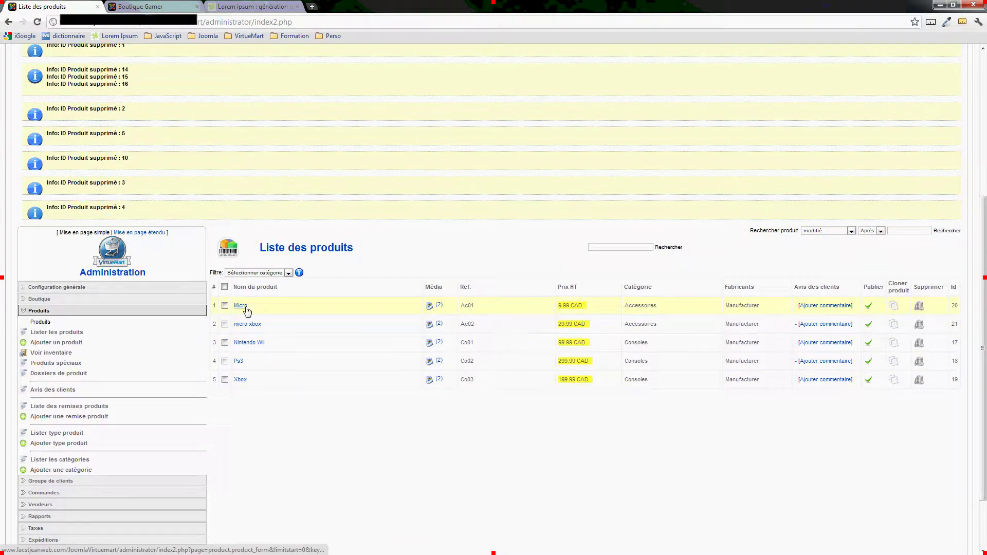
scroll(281, 323, "down", 2)
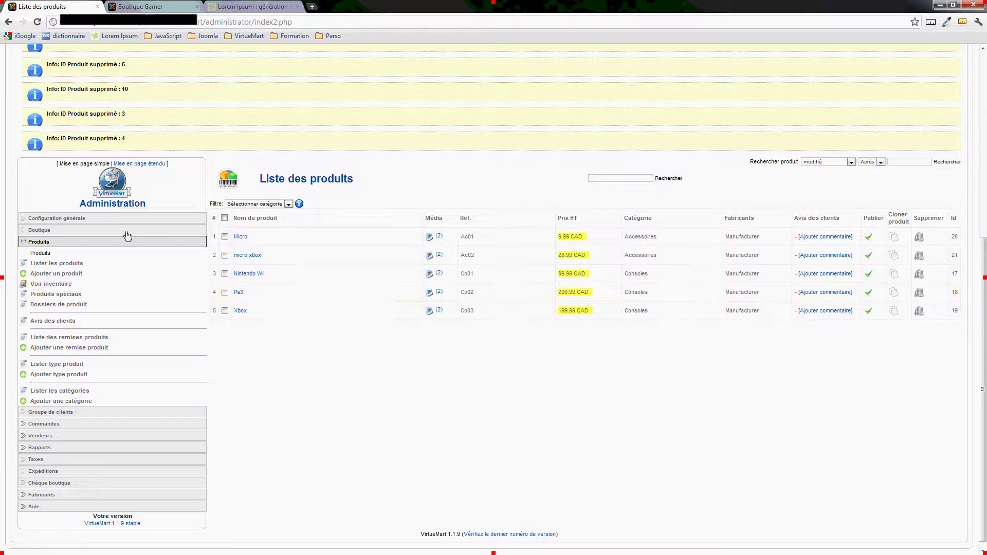
left_click(54, 275)
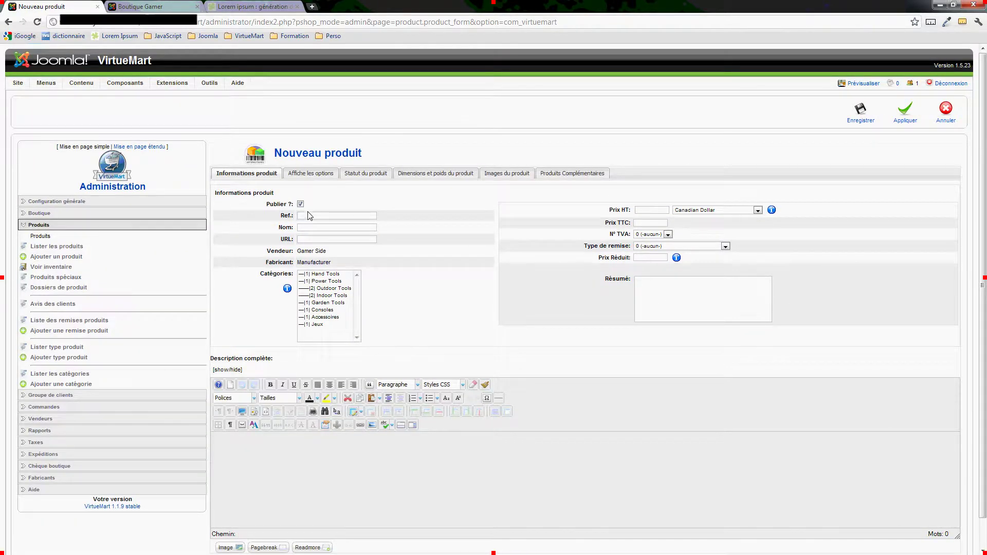
left_click(309, 214)
type("J")
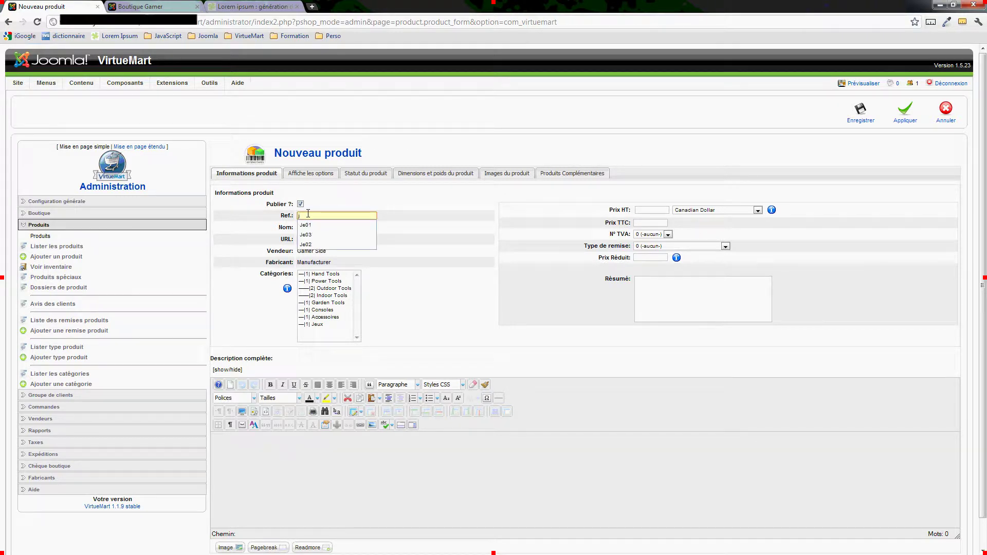
left_click(304, 225)
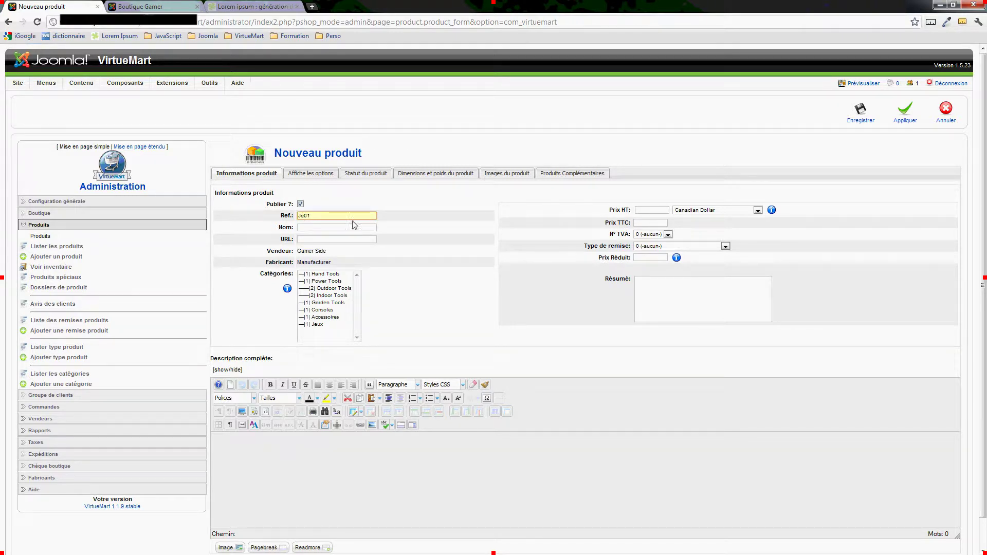
left_click(327, 227)
type("M")
key("Down")
key("Return")
Step: Assign the Mario Bross product to the Jeux category and set its pre-tax price to 9.99 Canadian dollars
left_click(319, 325)
left_click(646, 210)
type("9.99")
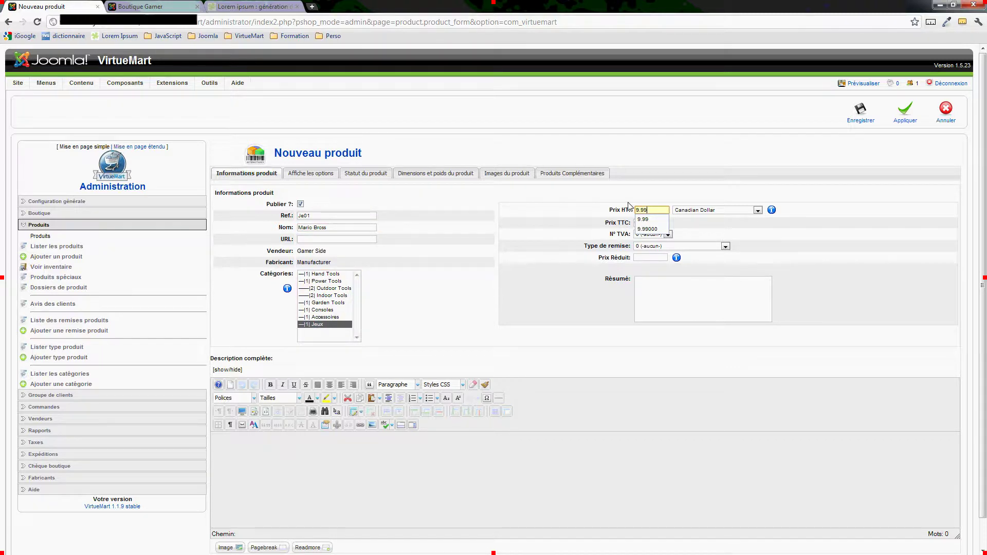
left_click(552, 225)
left_click(680, 294)
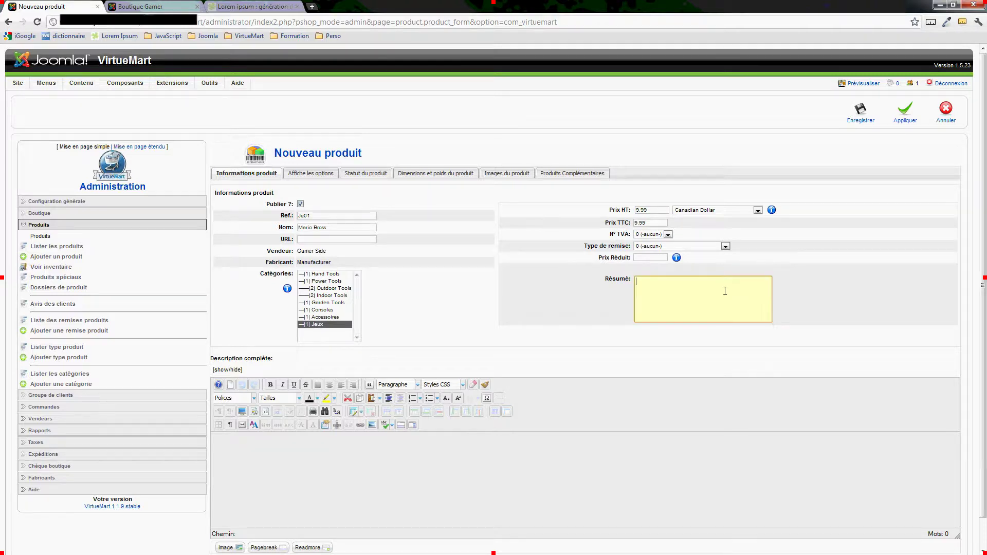
left_click(556, 293)
scroll(388, 464, "down", 2)
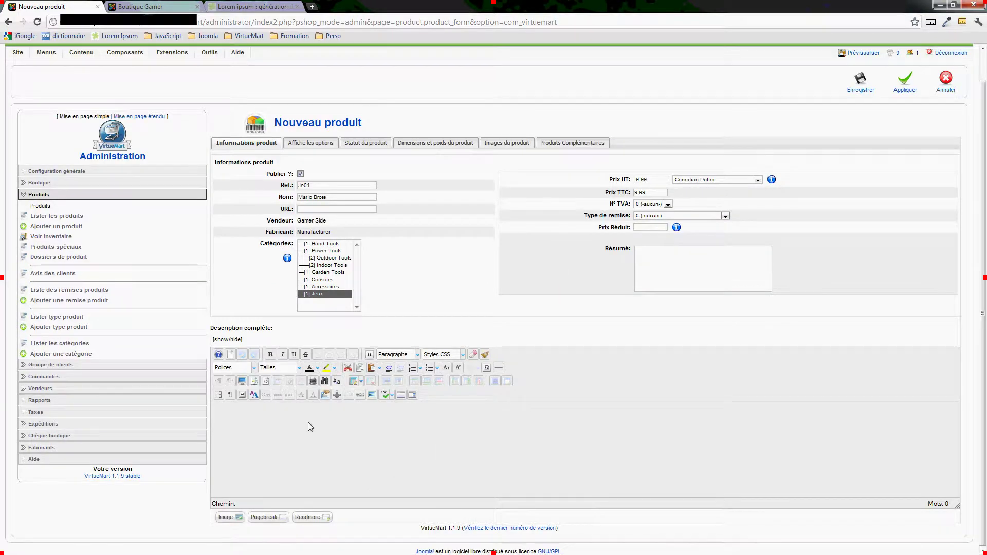
Step: Set the product's stock to 10, its minimum purchase quantity to 1 and its delivery time image to 24h.gif
left_click(323, 145)
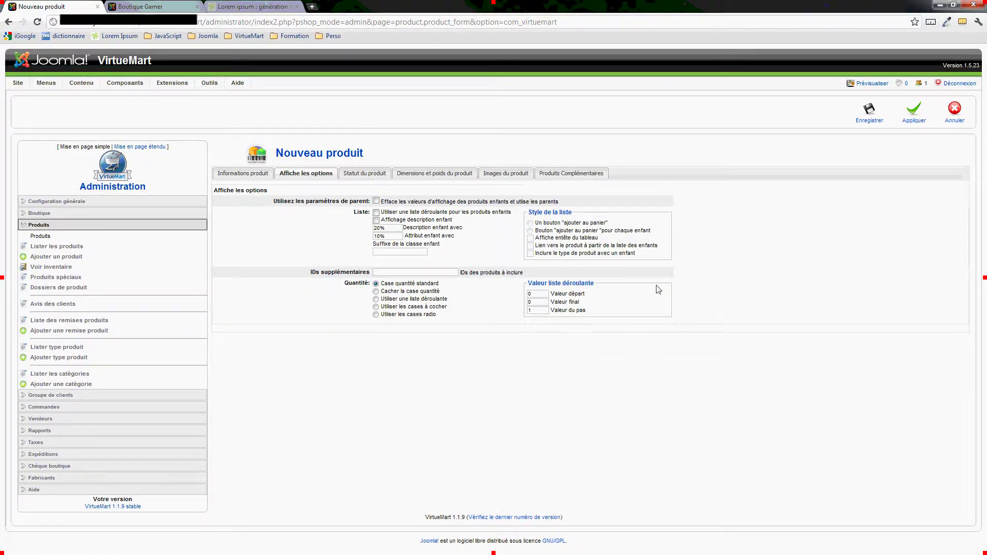
left_click(363, 174)
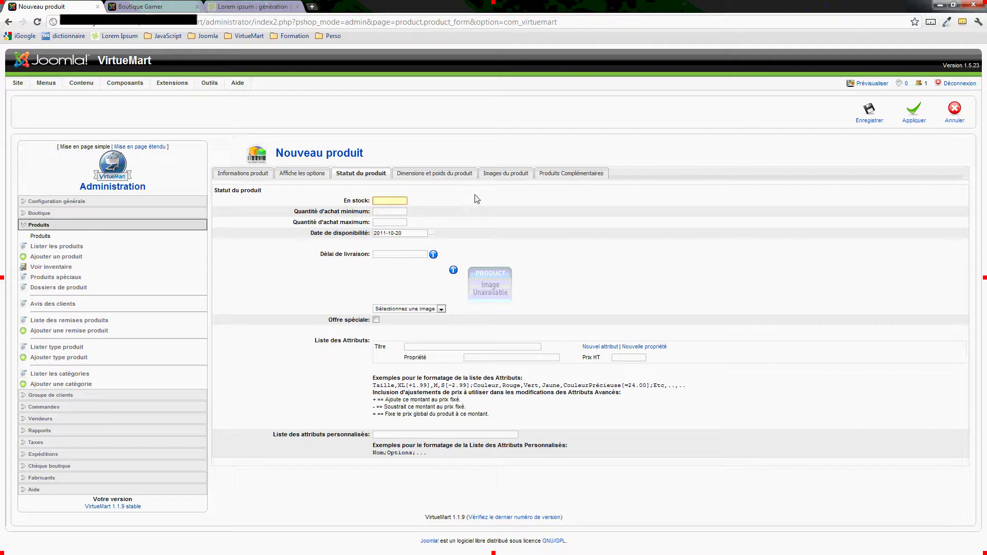
type("10")
left_click(392, 212)
type("1")
left_click(424, 311)
left_click(408, 347)
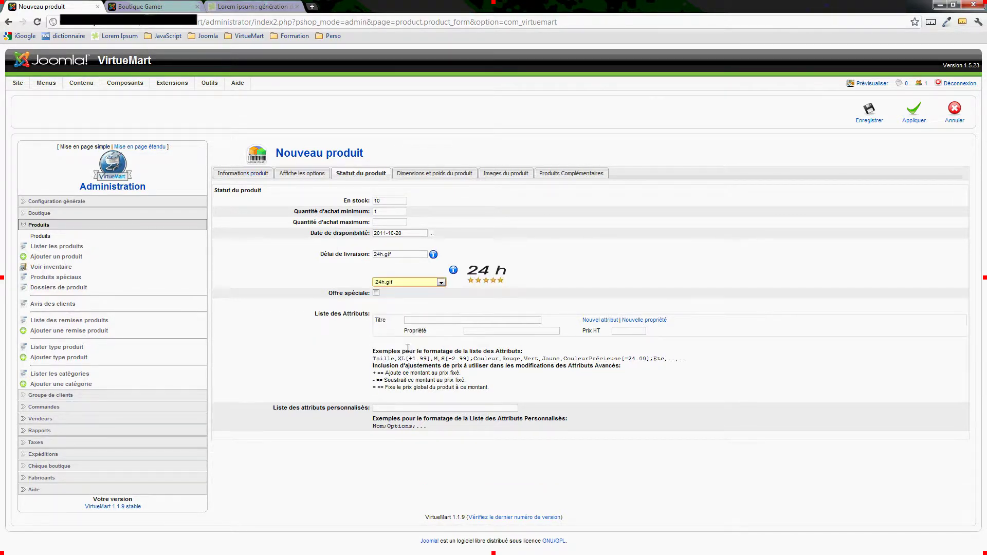
Step: Attach mariobros.jpg from the product images folder as the large image with automatic thumbnail creation, and save the product
left_click(435, 173)
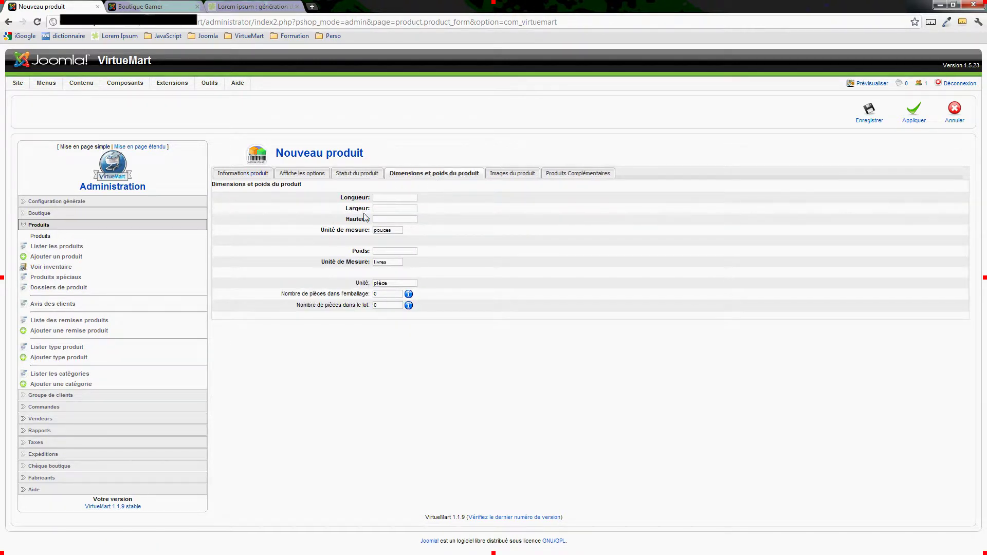
left_click(513, 175)
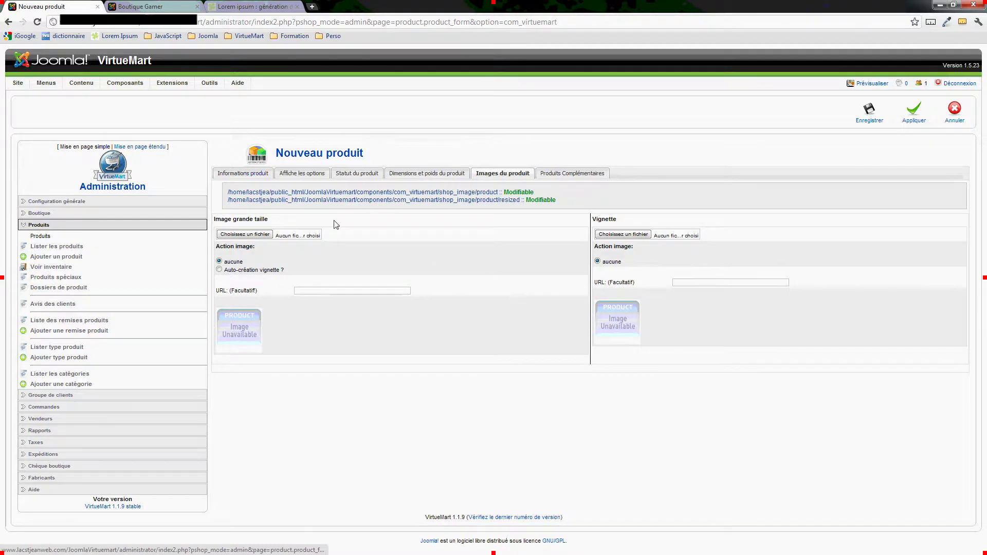
left_click(257, 236)
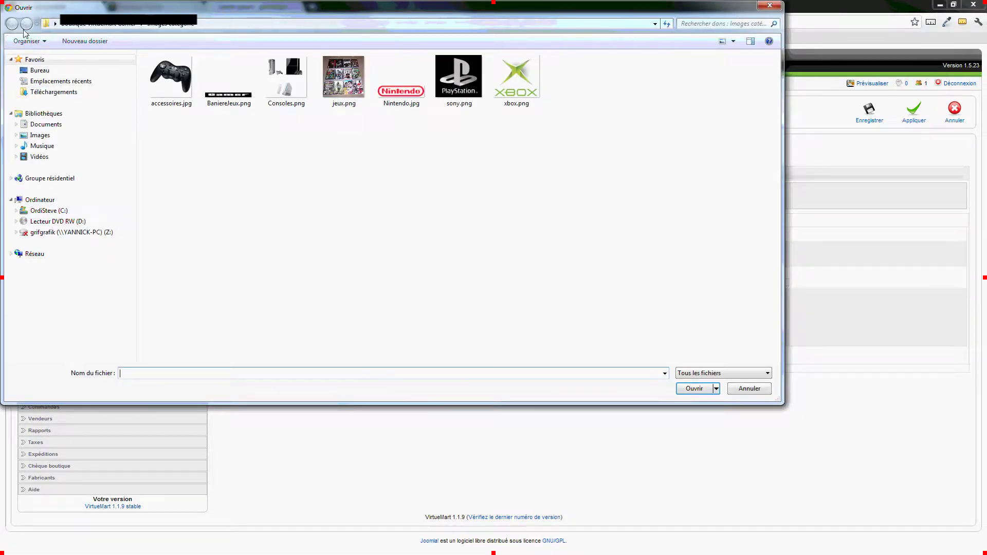
left_click(103, 23)
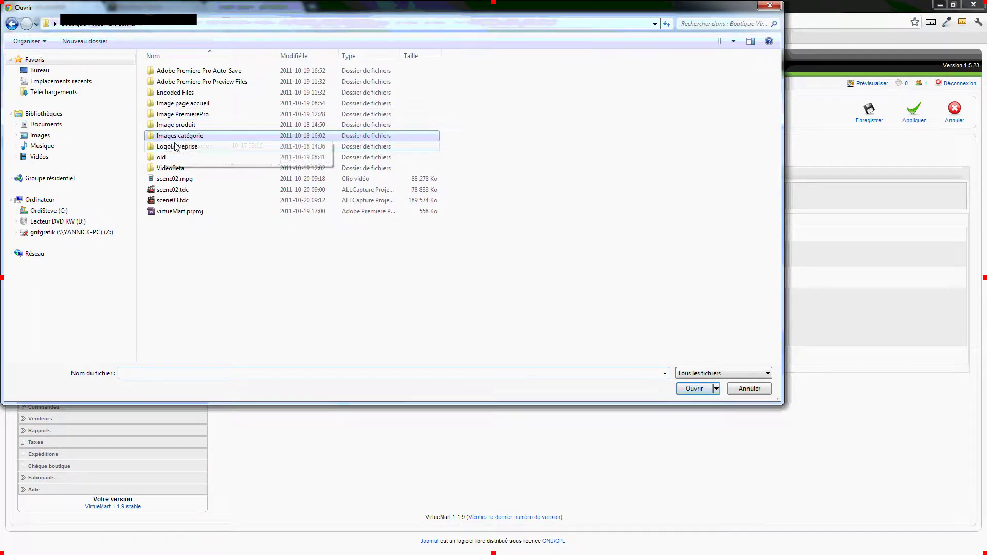
double_click(178, 125)
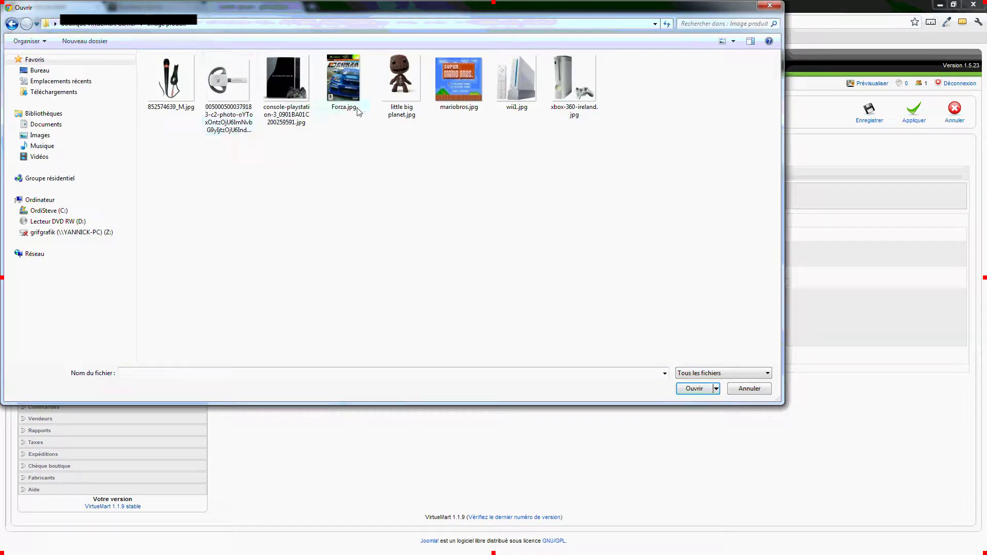
double_click(458, 88)
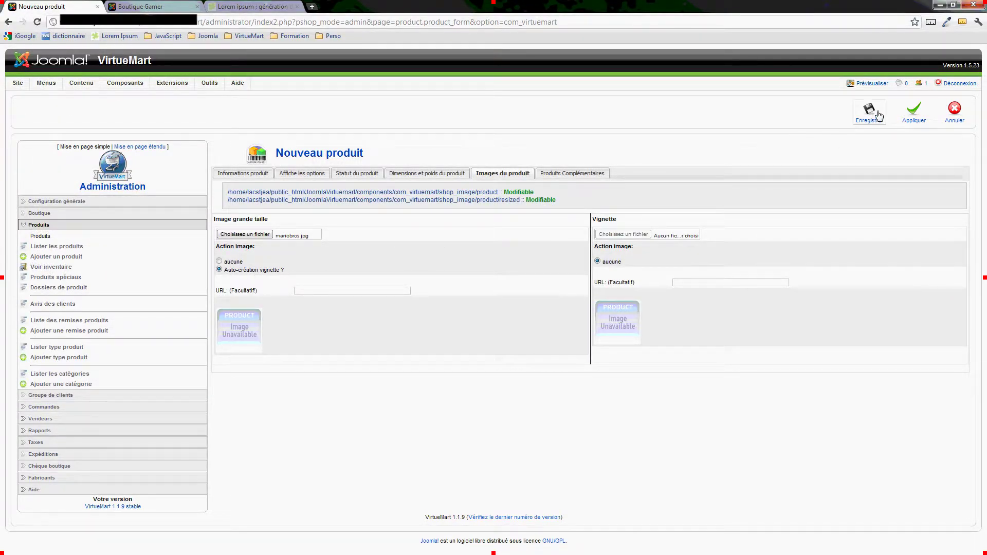
left_click(595, 175)
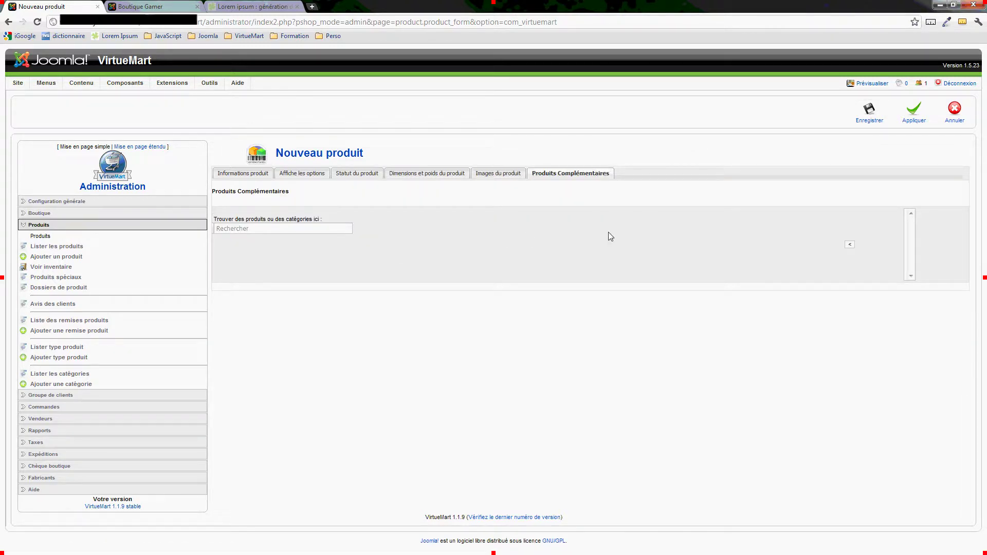
left_click(860, 113)
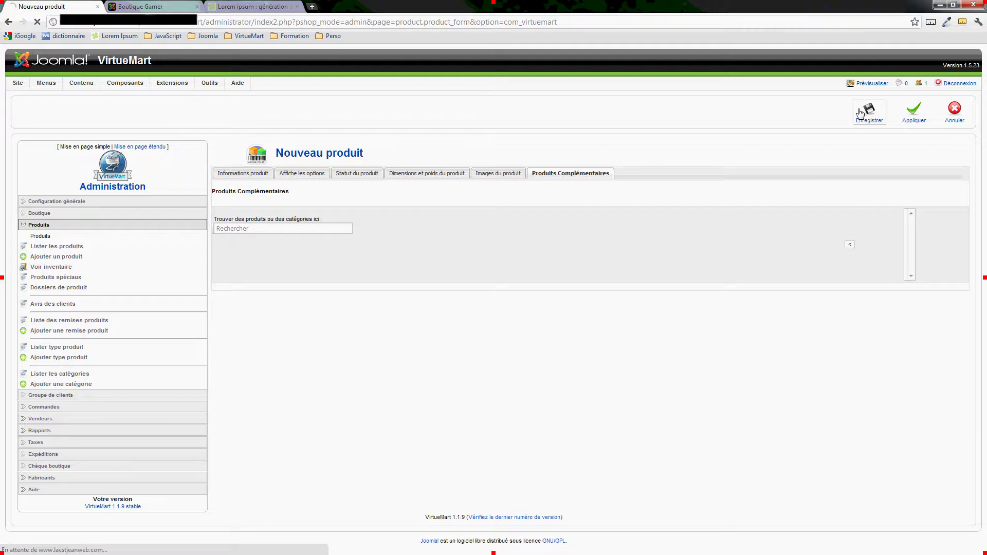
Step: Start another product with reference Je02 and the name "Little big planet"
scroll(595, 314, "down", 2)
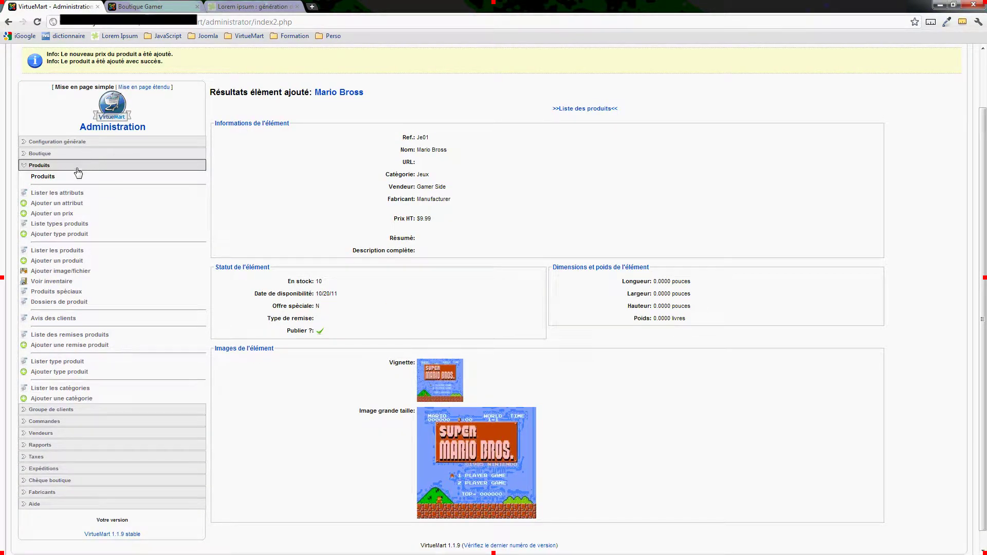
left_click(57, 262)
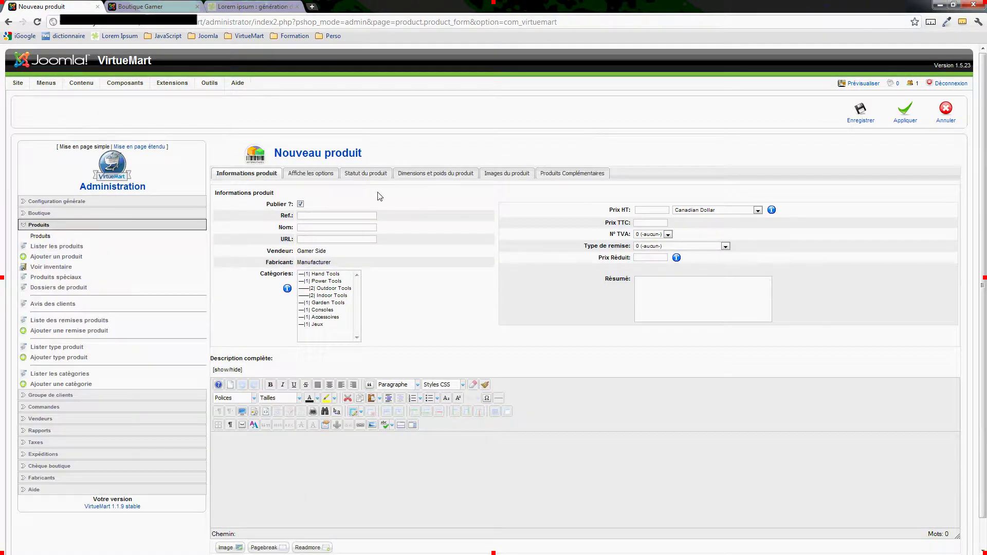
left_click(353, 215)
type("Je02")
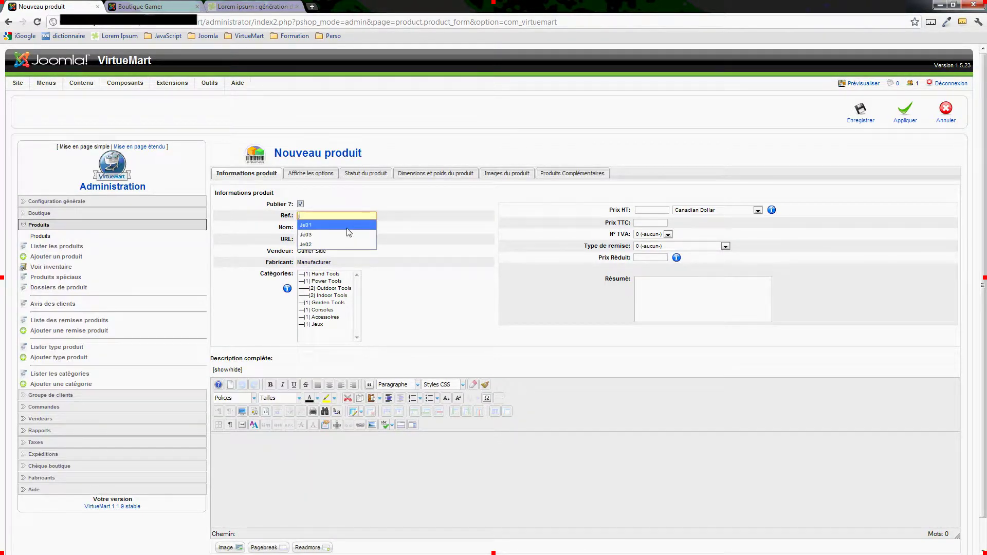
left_click(329, 227)
type("L")
key("Down")
key("Return")
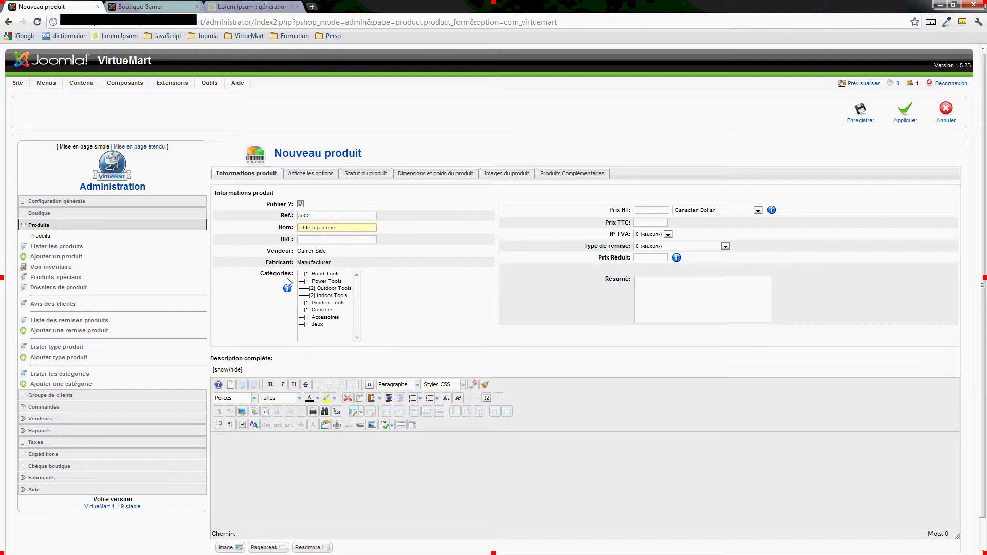
Step: Assign the Little big planet product to the Jeux category and set its pre-tax price to 4.99 Canadian dollars
left_click(317, 324)
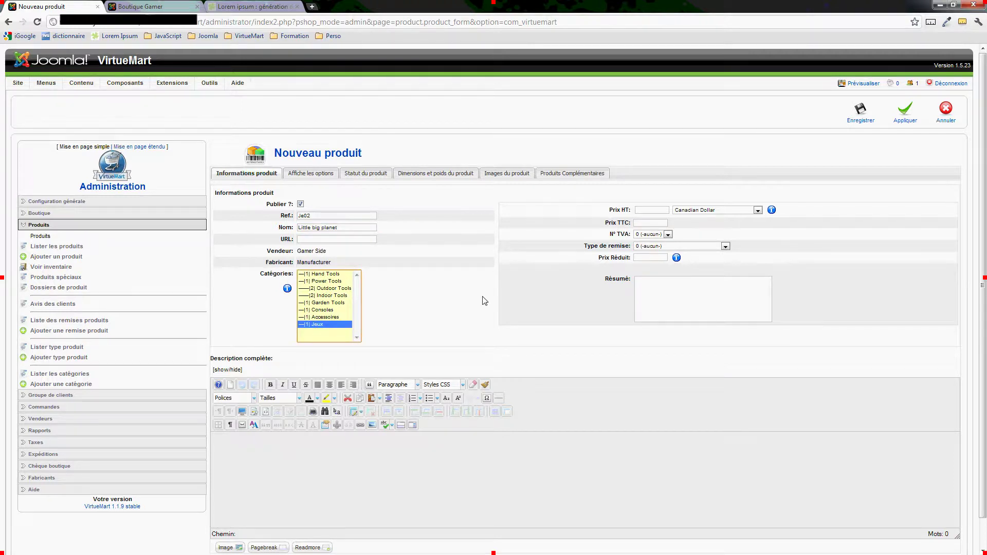
left_click(653, 209)
type("4.99")
left_click(549, 236)
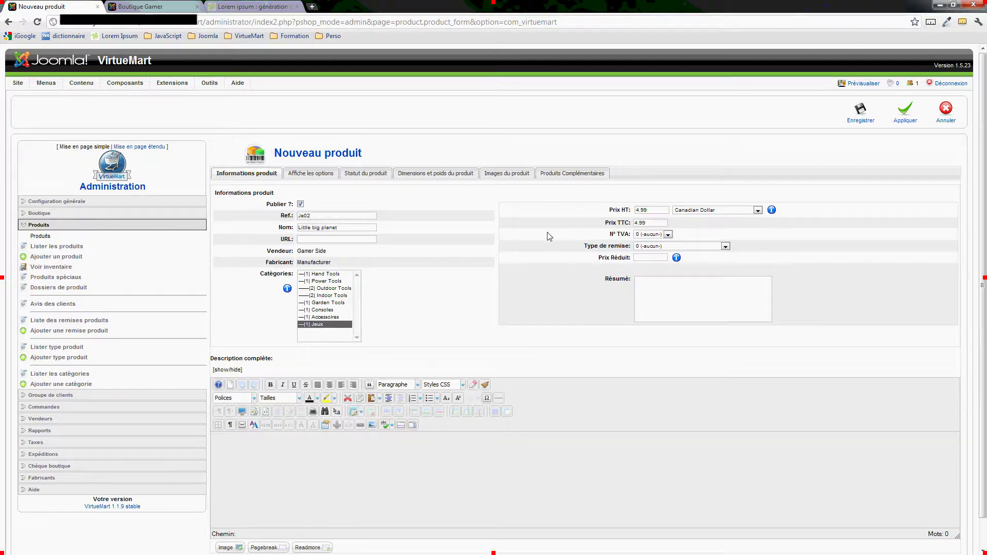
Step: Set the Little big planet product's stock to 10, its minimum purchase quantity to 1 and its delivery time image to 24h.gif
left_click(365, 173)
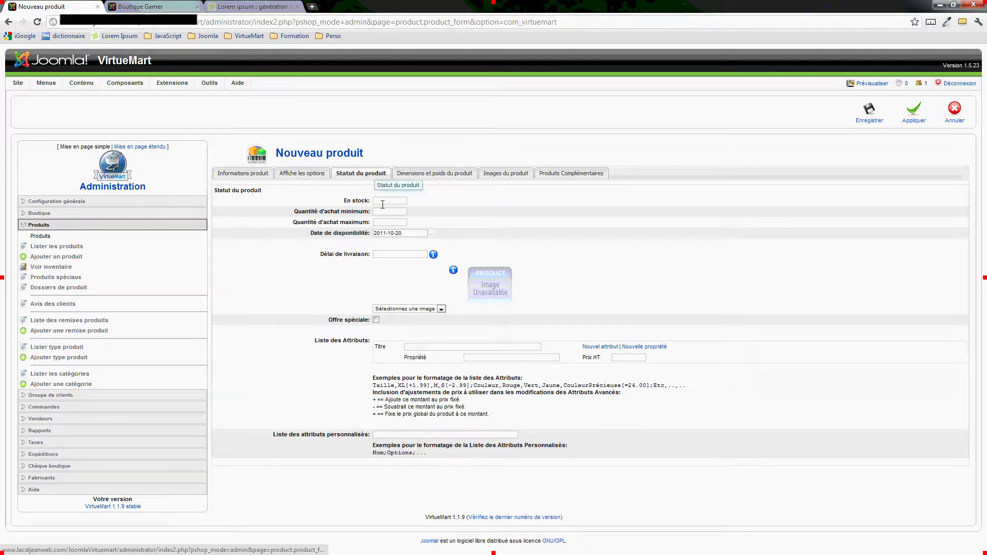
type("10")
left_click(399, 212)
type("1")
left_click(509, 233)
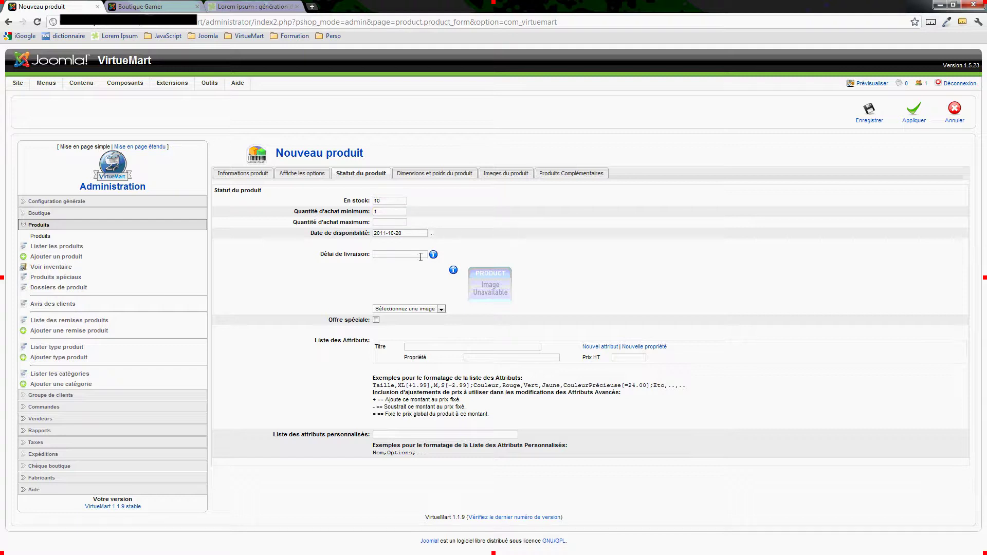
left_click(441, 309)
left_click(442, 323)
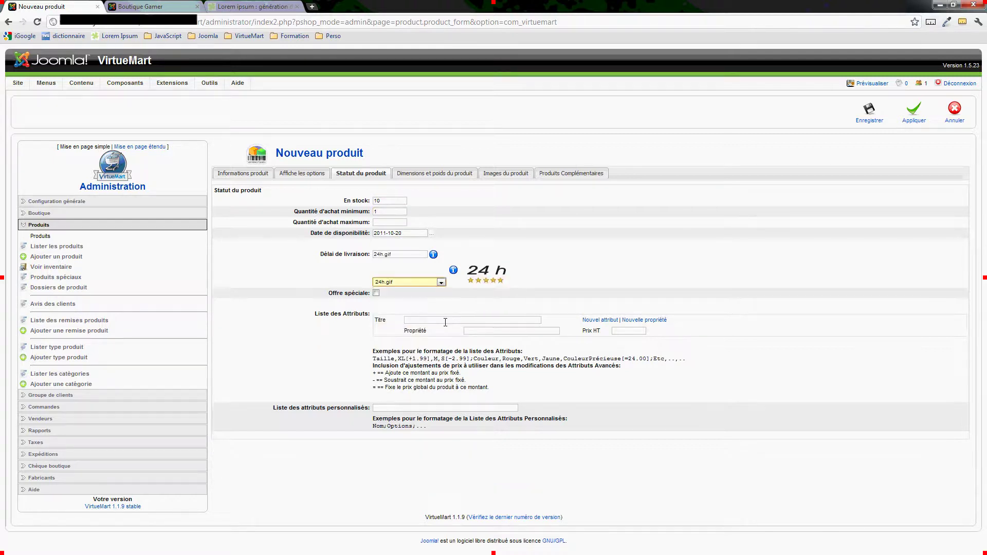
Step: Attach little big planet.jpg as the product's large image with automatic thumbnail creation, and save the product
left_click(449, 175)
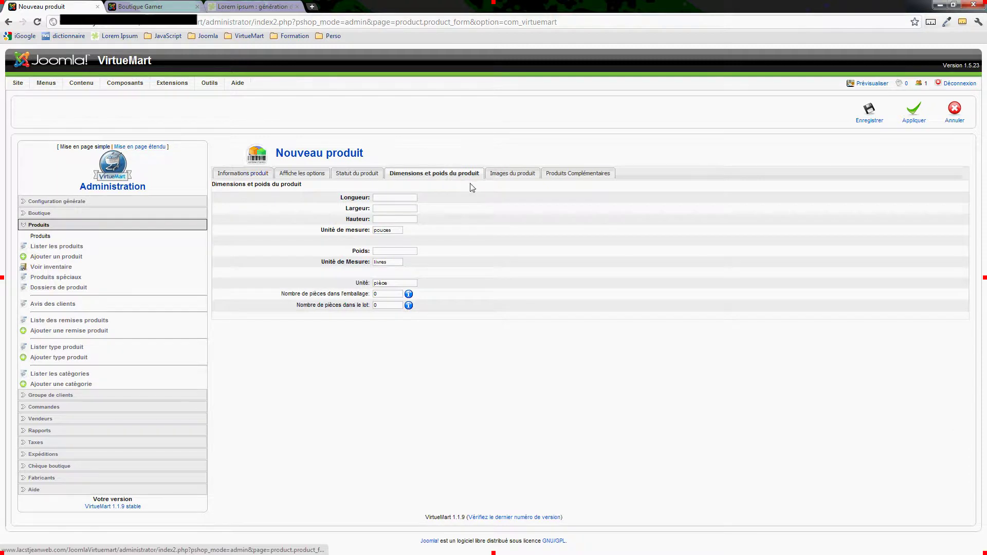
left_click(499, 175)
left_click(452, 175)
left_click(512, 175)
left_click(260, 234)
left_click(402, 87)
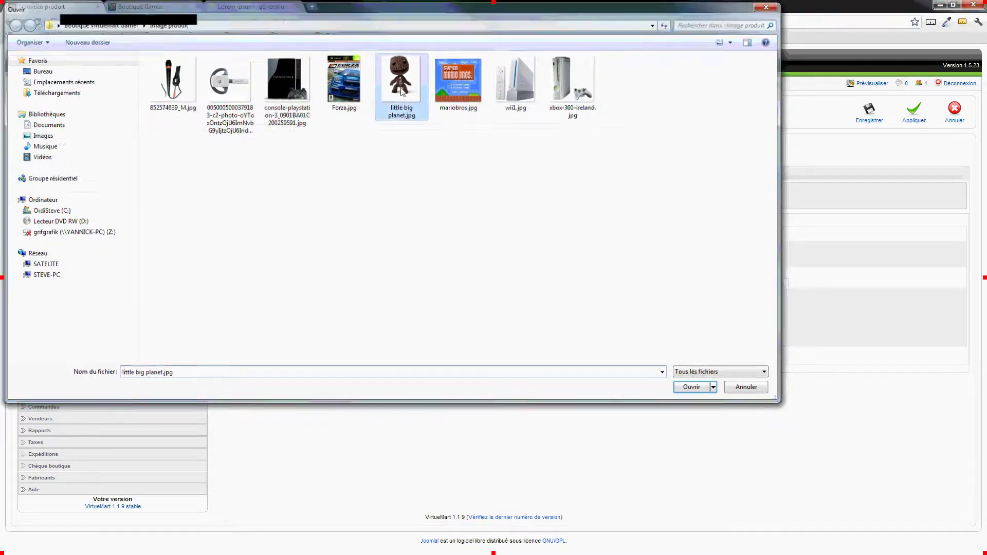
double_click(402, 90)
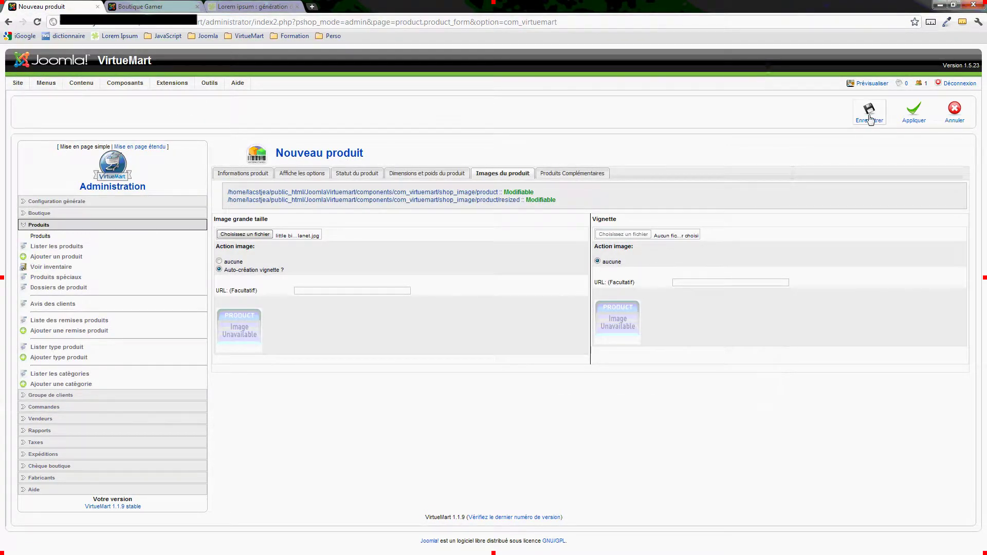
left_click(869, 113)
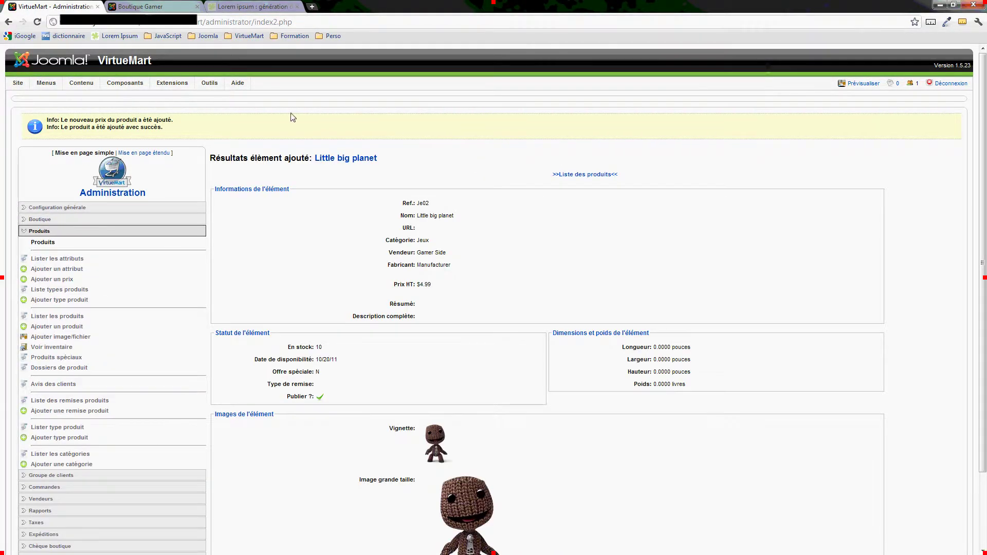
Step: Start another product with reference Je03 and the name "Forza"
left_click(73, 327)
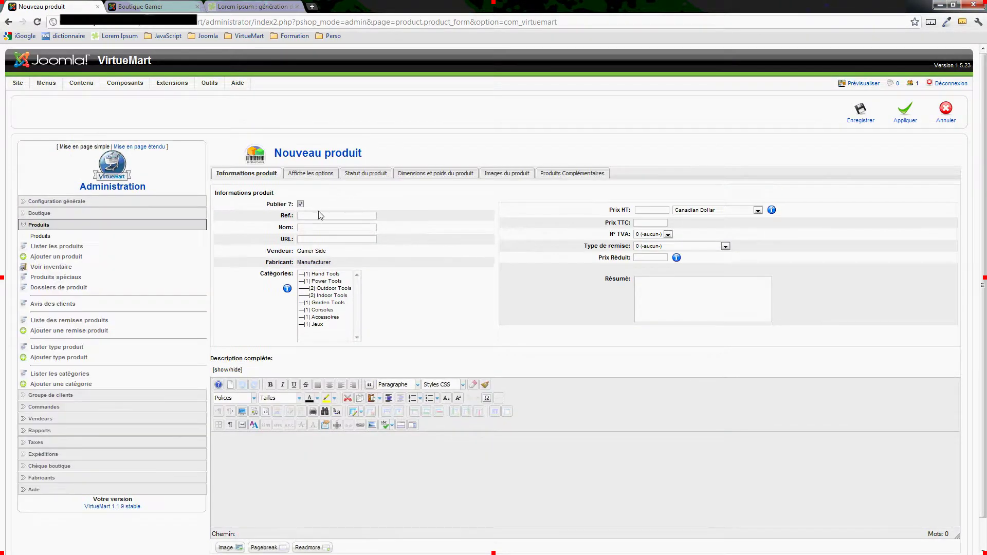
left_click(319, 214)
type("J")
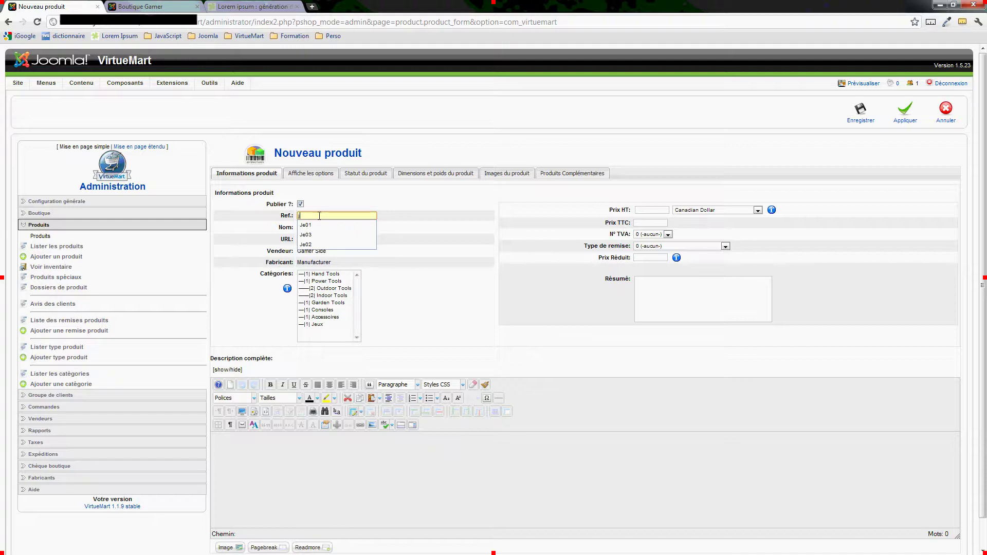
left_click(315, 231)
left_click(316, 229)
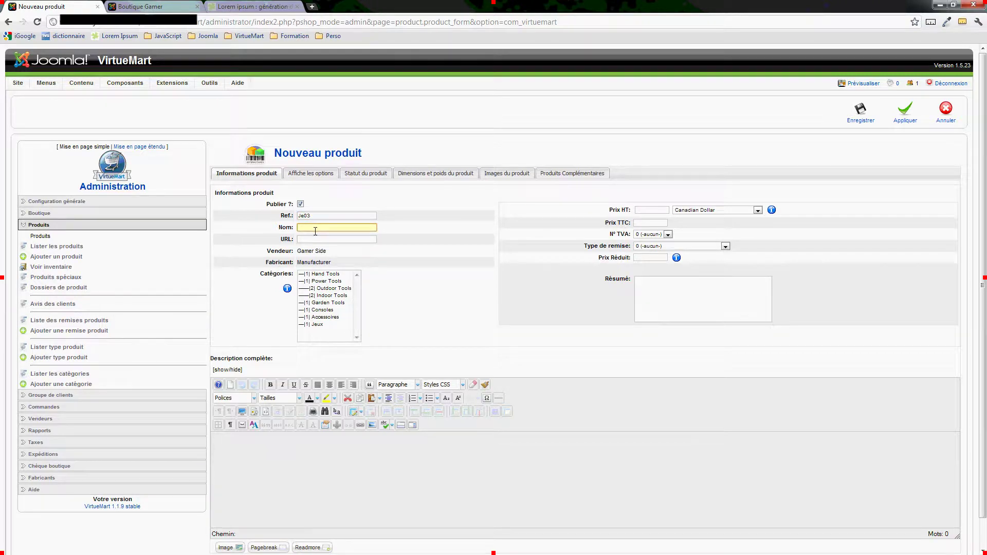
type("F")
left_click(317, 237)
Step: Assign the Forza product to the Jeux category and set its pre-tax price to 9.99 Canadian dollars
left_click(316, 324)
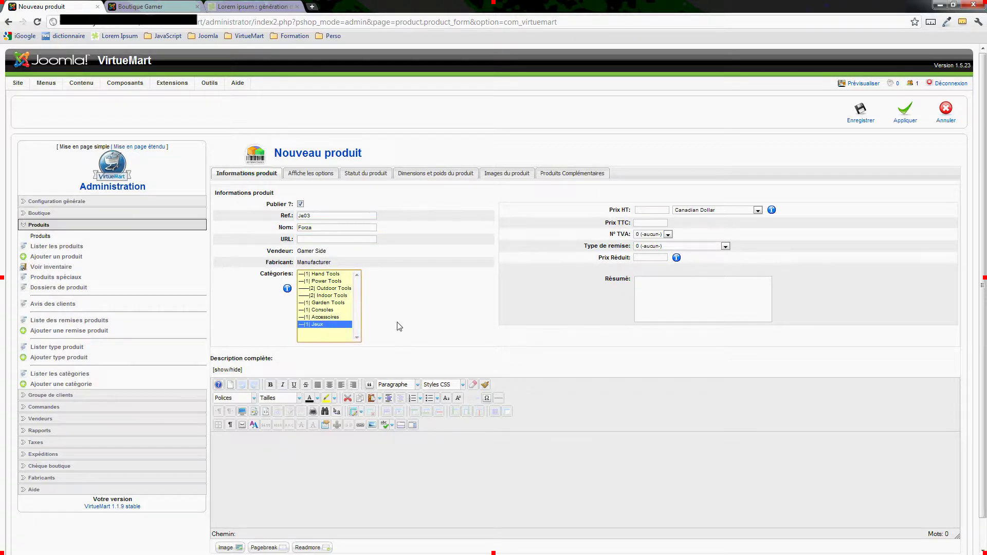
left_click(649, 209)
type("9")
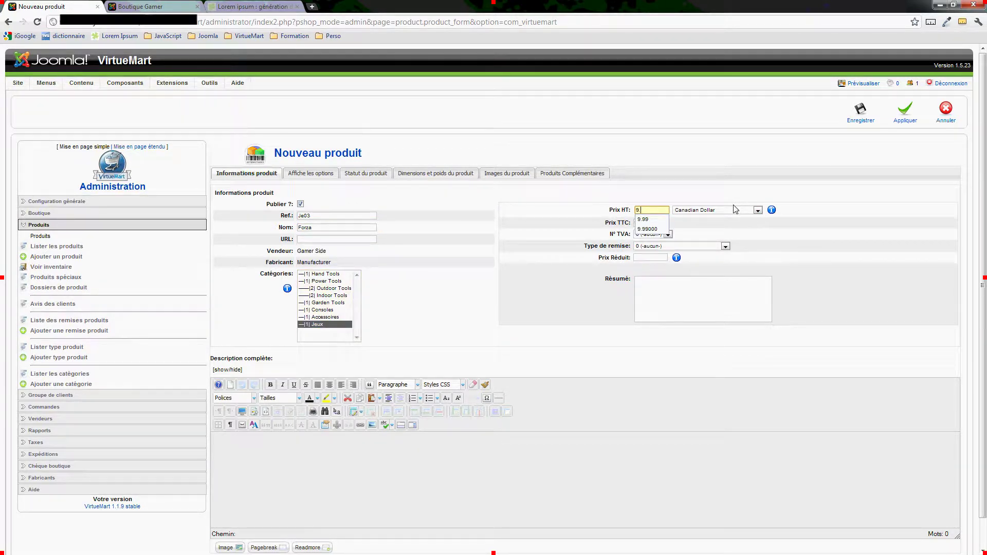
type(".99")
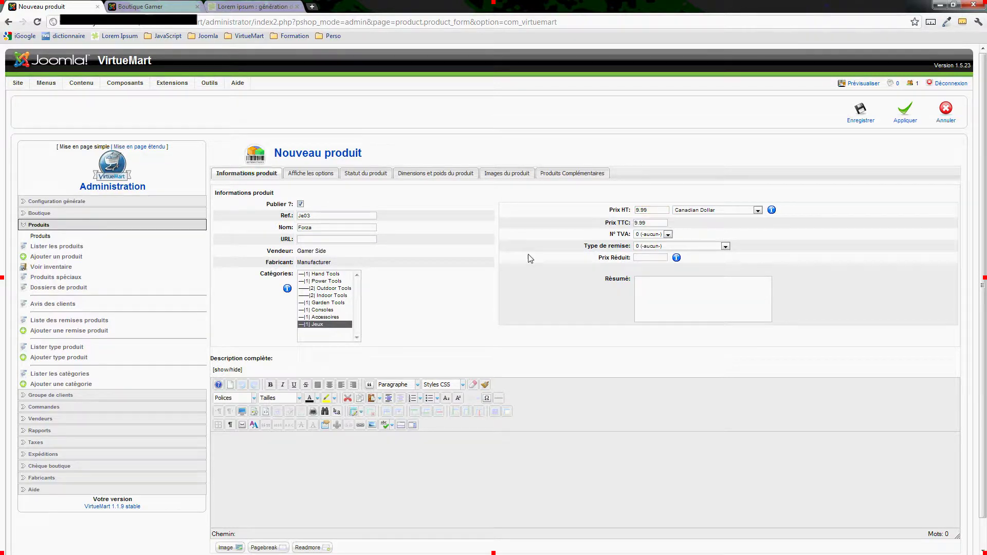
Step: Give the Forza product a stock of 10, a minimum purchase quantity of 1 and the 24h.gif delivery time image
left_click(365, 173)
left_click(377, 202)
type("10")
left_click(383, 213)
type("1")
left_click(441, 309)
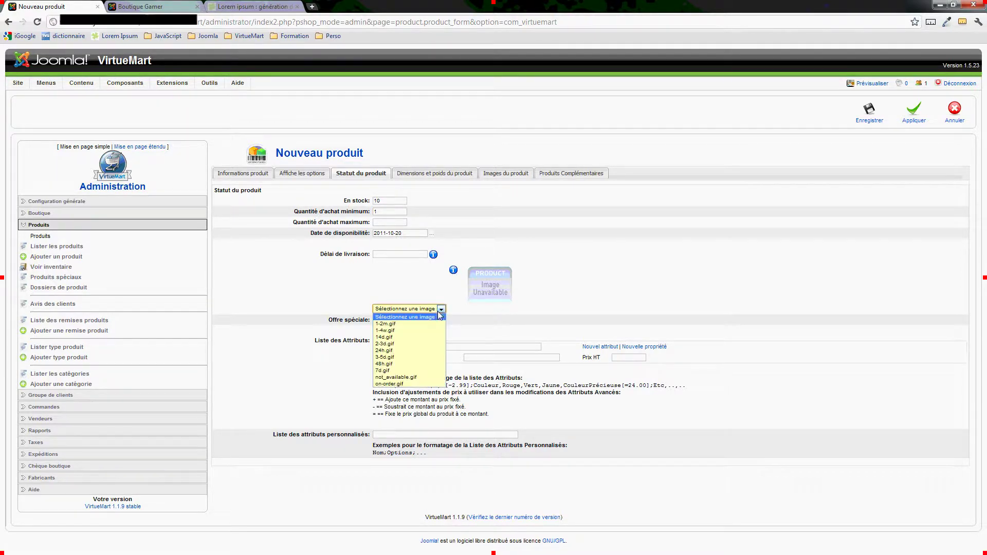
left_click(423, 351)
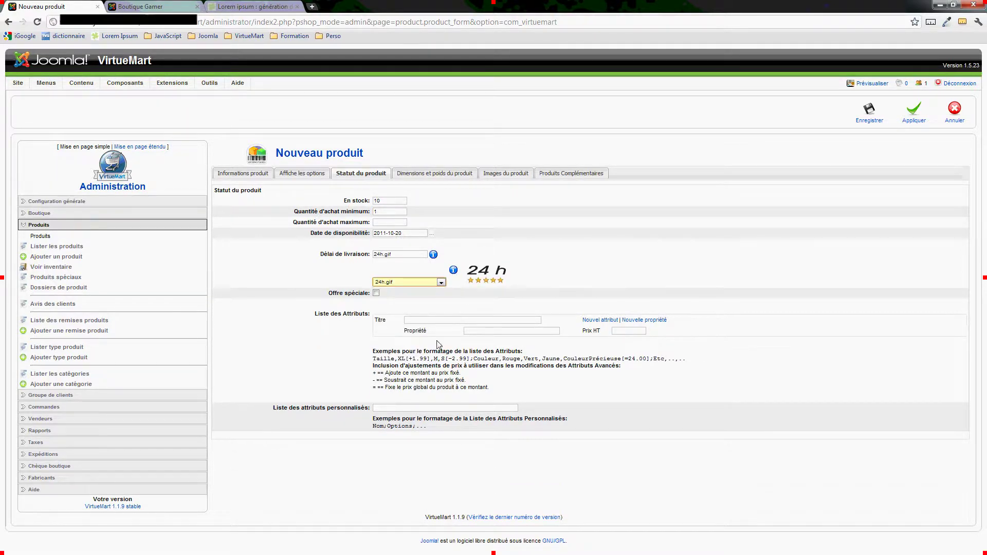
Step: Attach Forza.jpg as the large image with automatic thumbnail creation, and save the Forza product
left_click(503, 176)
left_click(256, 244)
double_click(344, 79)
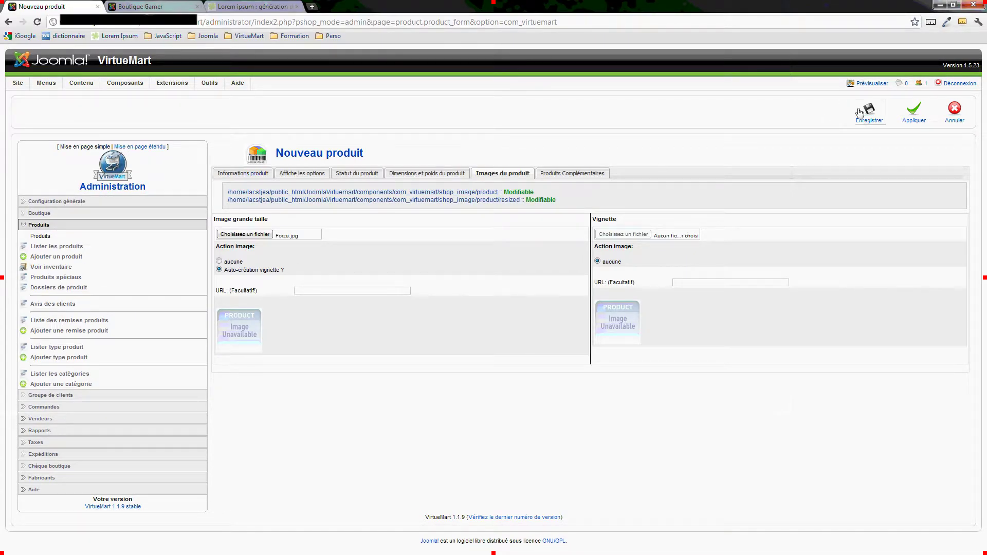
left_click(869, 109)
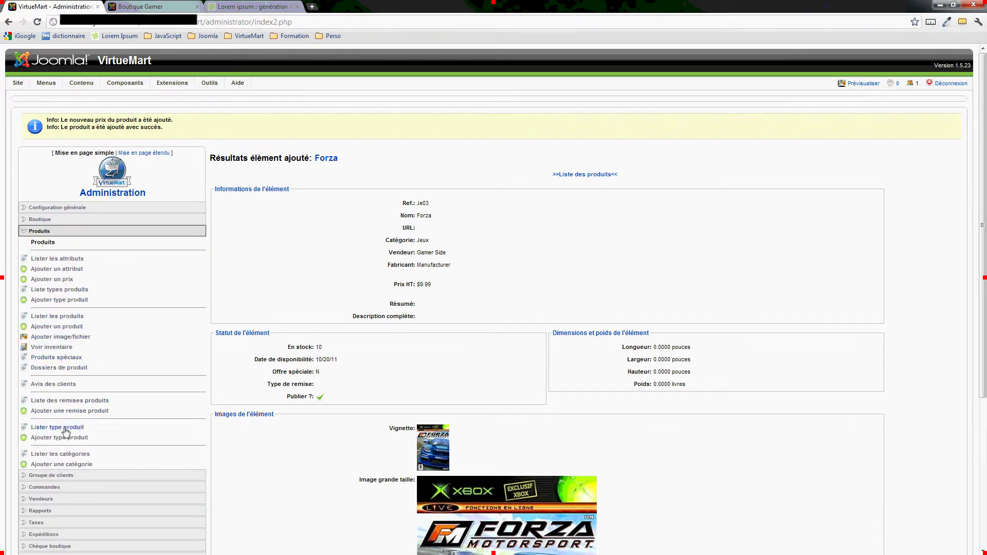
Step: In the category list, try to delete all five sample tool categories, leaving Consoles, Accessoires and Jeux out of the selection
left_click(61, 455)
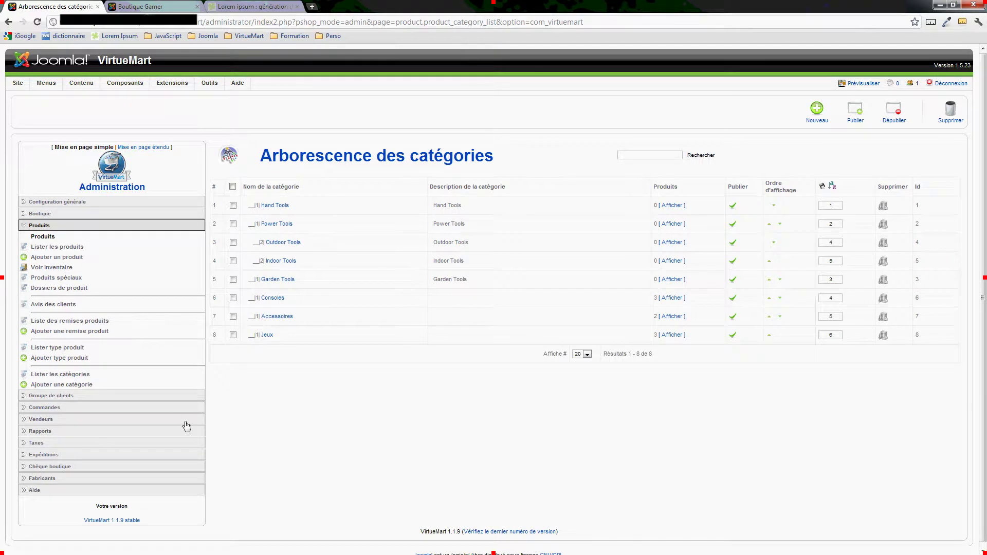
left_click(232, 188)
left_click(233, 297)
left_click(233, 317)
left_click(233, 335)
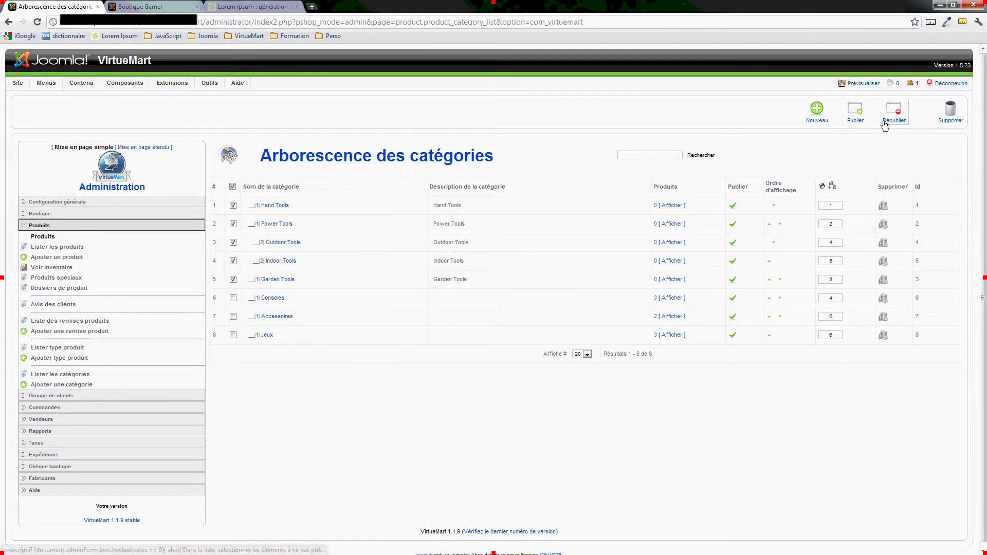
left_click(950, 112)
left_click(507, 298)
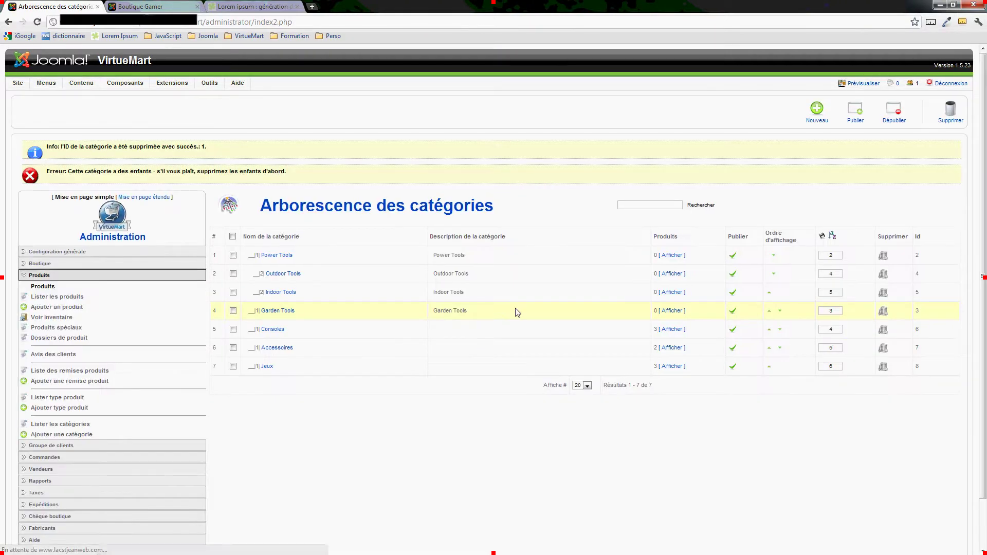
Step: Delete the Outdoor Tools and Indoor Tools subcategories
left_click(233, 274)
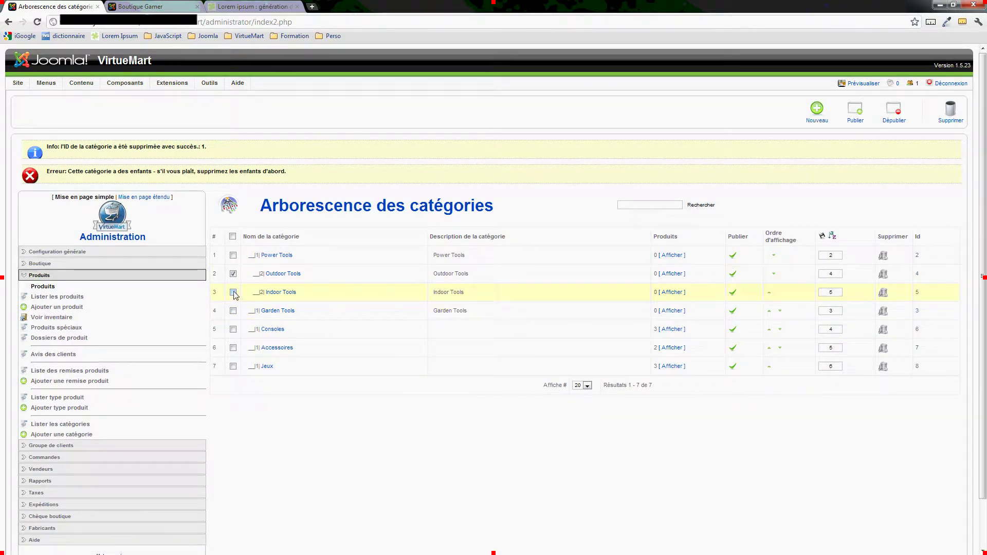
left_click(233, 292)
left_click(950, 114)
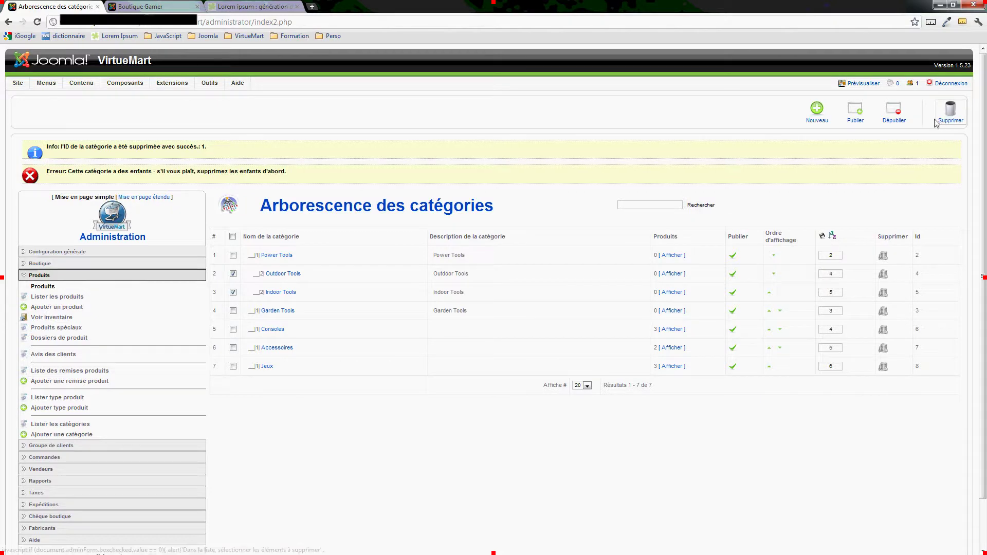
left_click(508, 299)
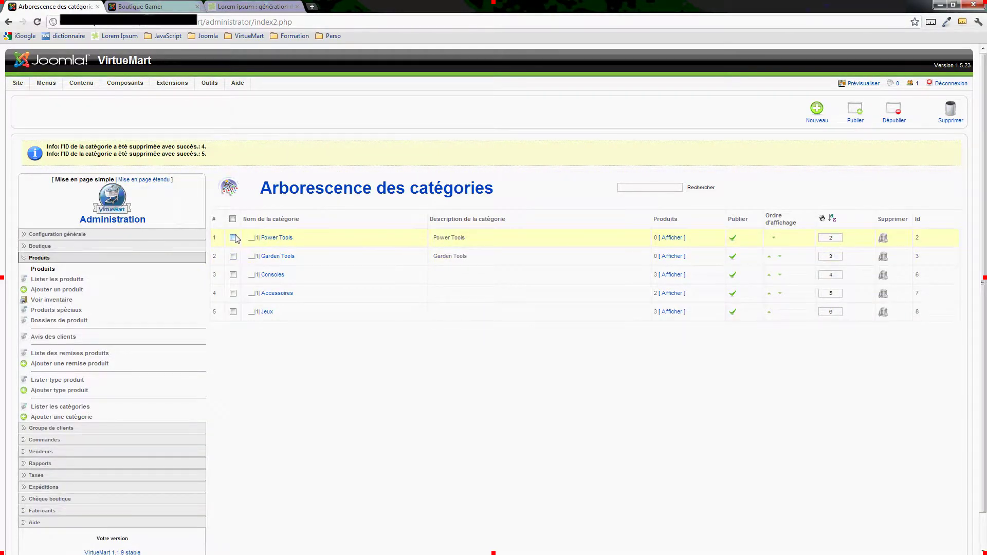
Step: Delete the Power Tools and Garden Tools categories
left_click(234, 238)
left_click(951, 112)
left_click(509, 300)
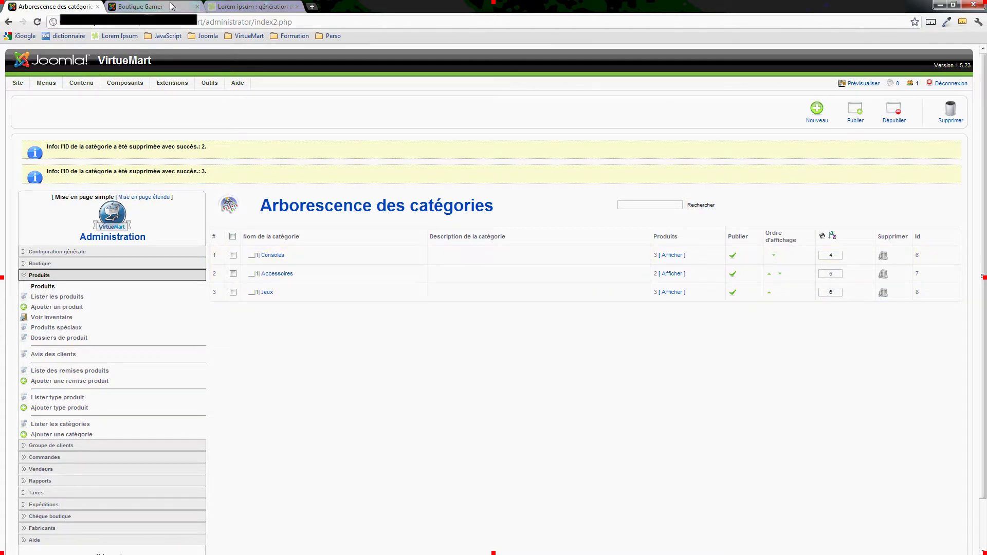
Step: Switch to the Boutique Gamer storefront, reload its home page and view the products in the Consoles category
left_click(149, 6)
left_click(463, 116)
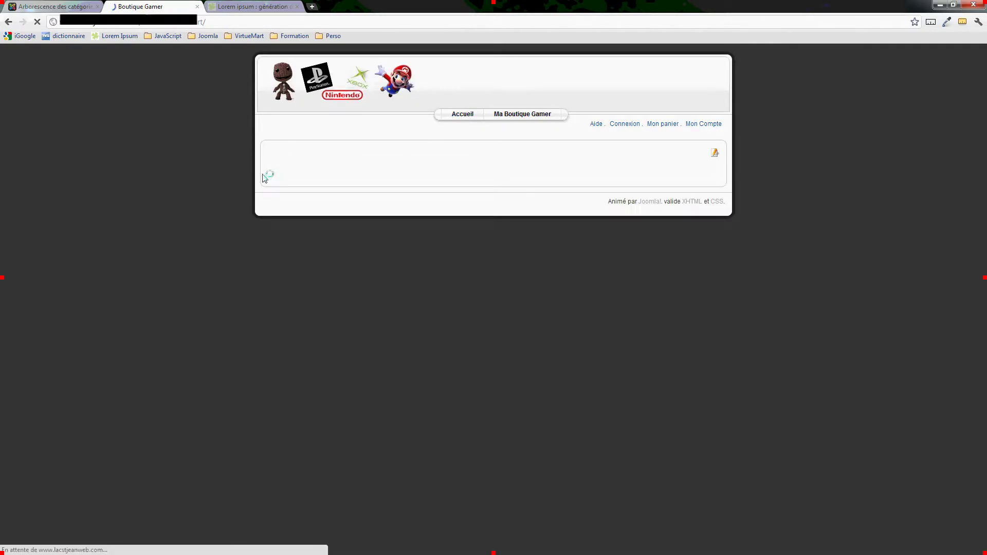
left_click(540, 115)
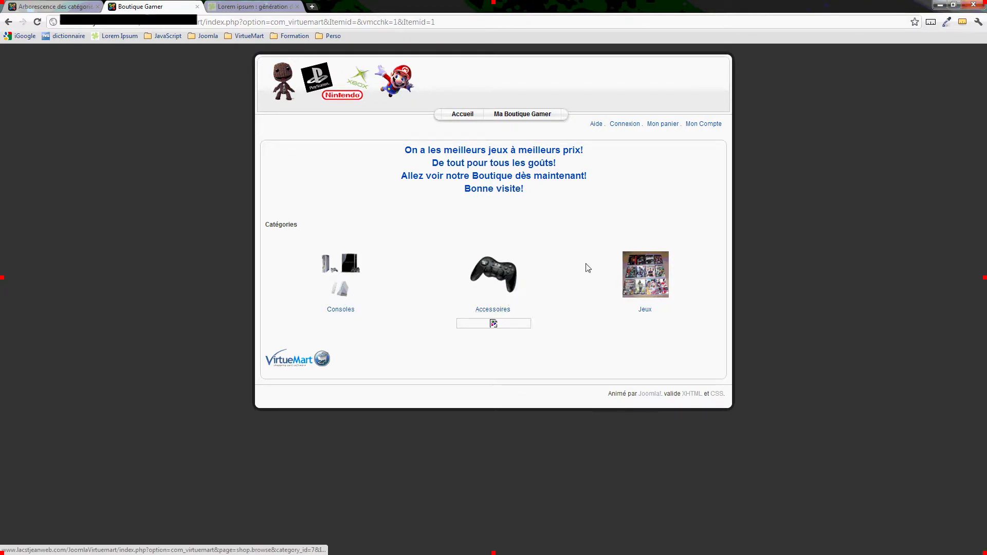
left_click(340, 296)
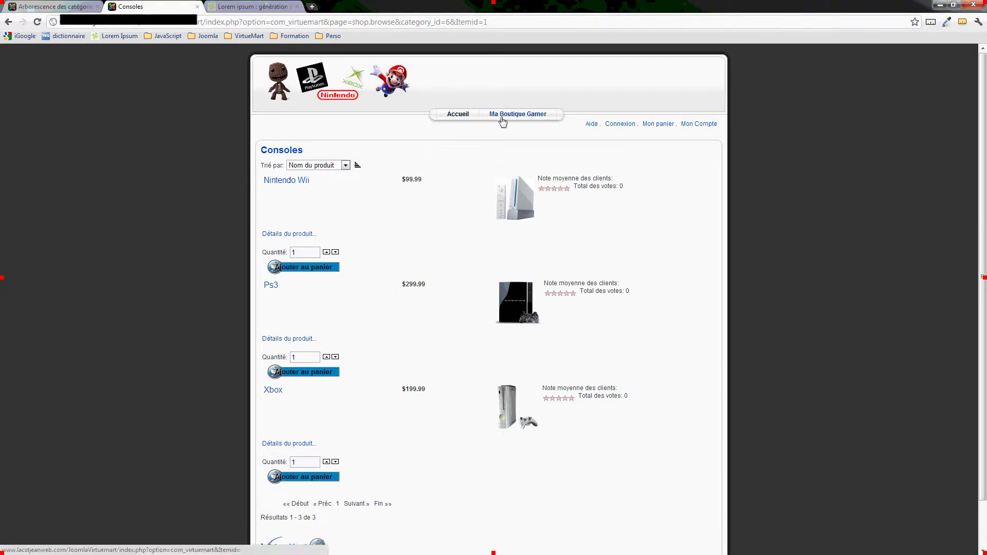
Step: Return to the shop's category overview and review the products listed under Jeux
left_click(532, 114)
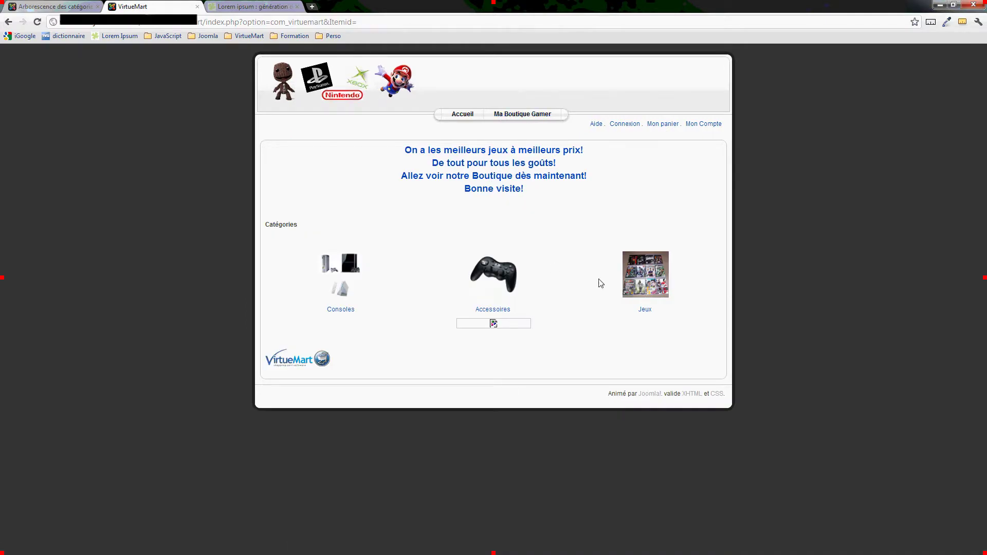
left_click(636, 265)
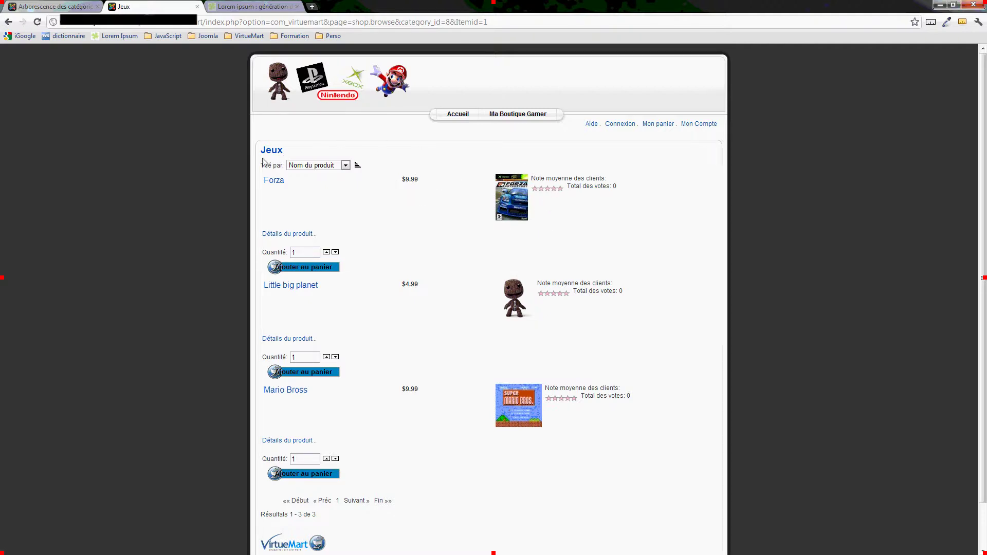
scroll(362, 249, "down", 2)
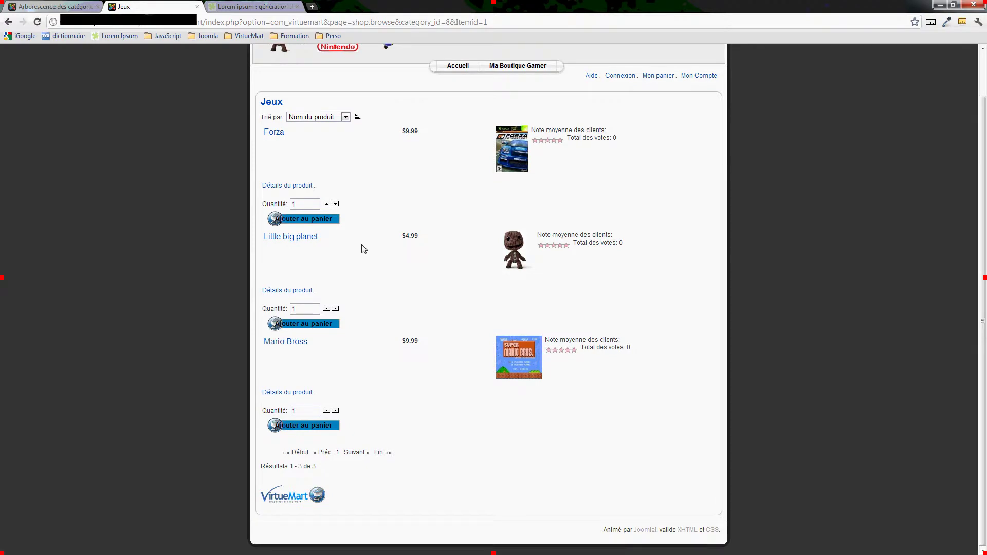
scroll(364, 250, "up", 2)
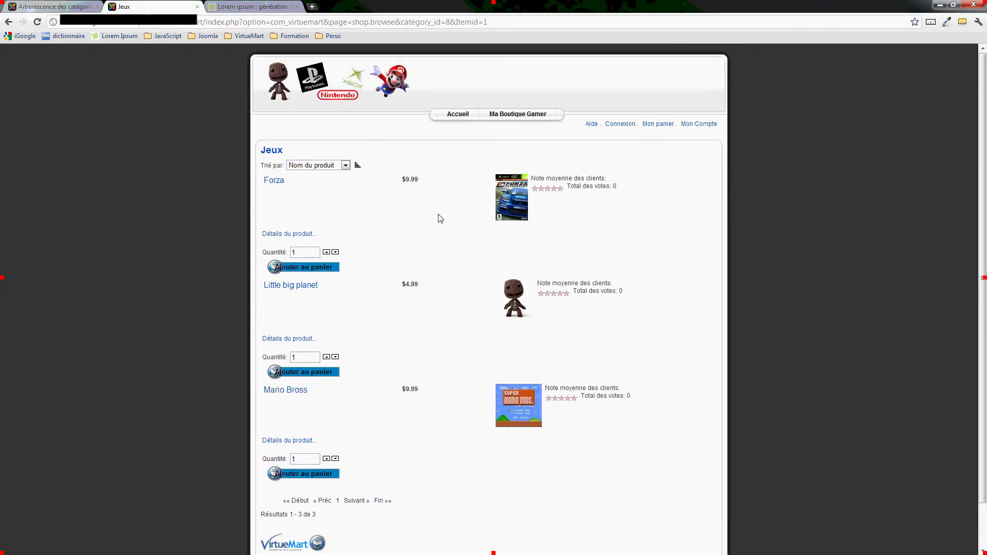
Step: Review the Little big planet product details, add one copy to the cart and continue shopping
left_click(296, 290)
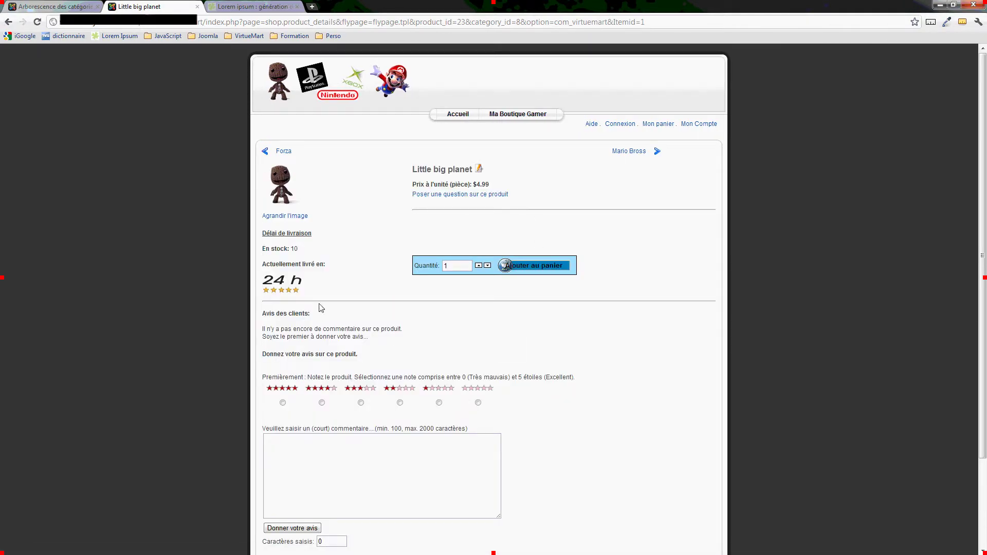
scroll(564, 358, "down", 2)
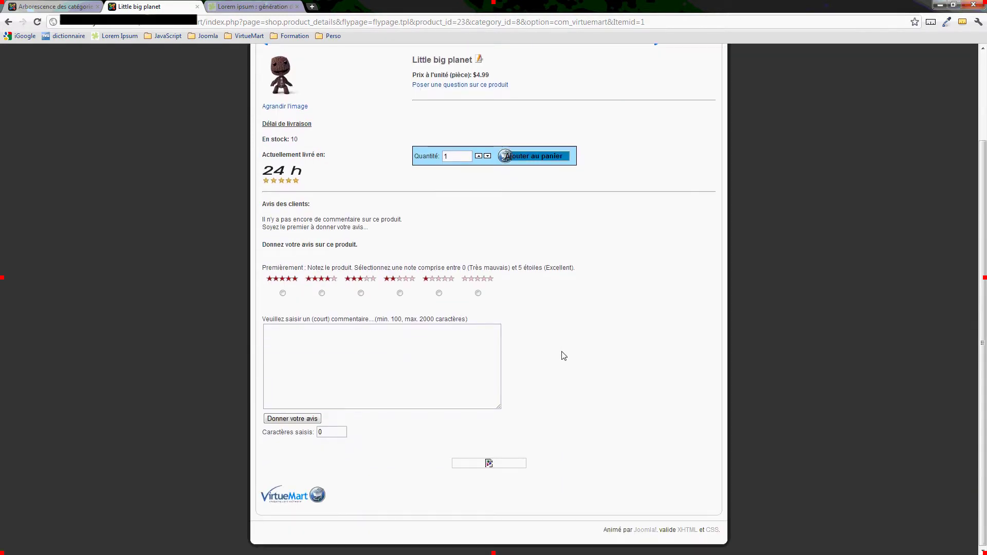
scroll(564, 356, "up", 2)
left_click(552, 273)
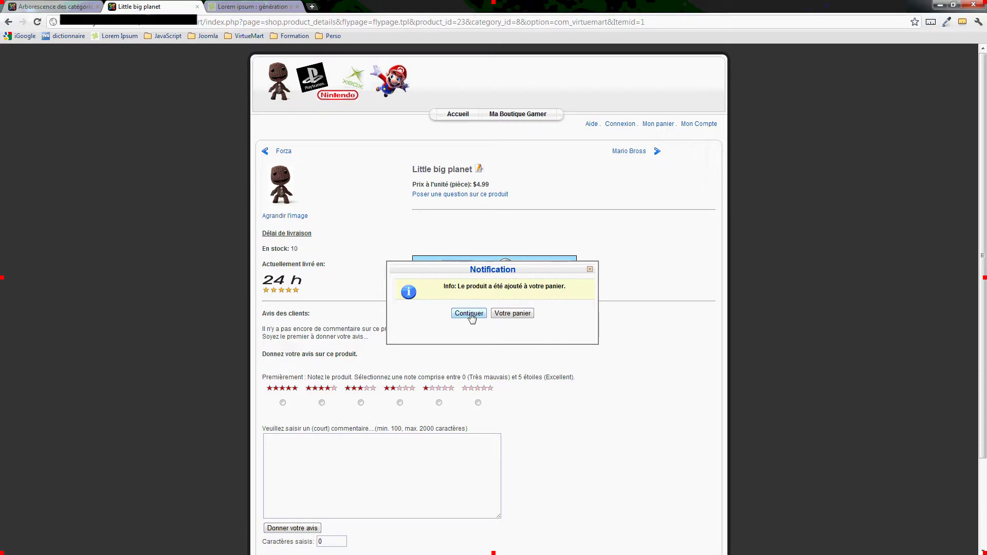
left_click(469, 314)
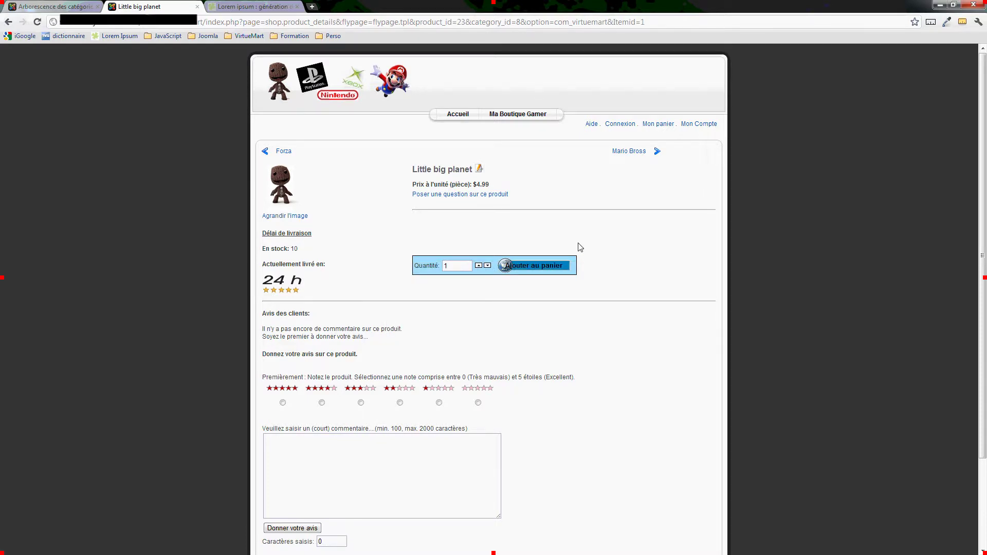
Step: Review the cart contents, and view the products in the Jeux category from the storefront's home page
left_click(658, 124)
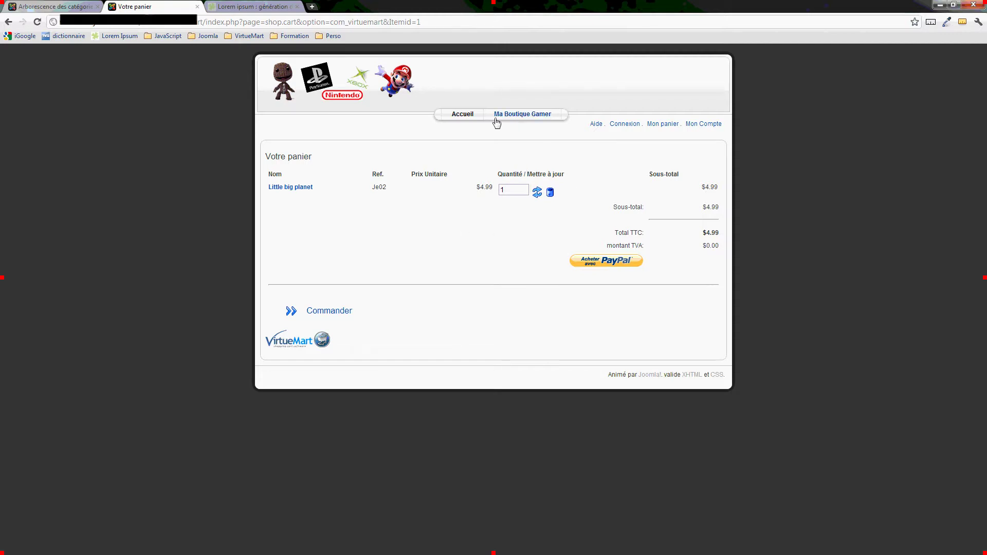
left_click(463, 116)
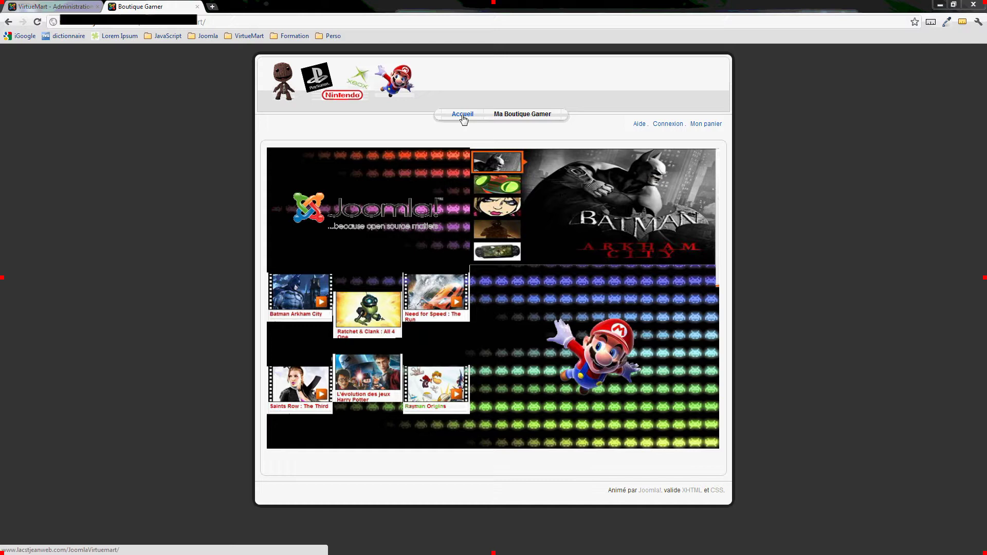
left_click(523, 115)
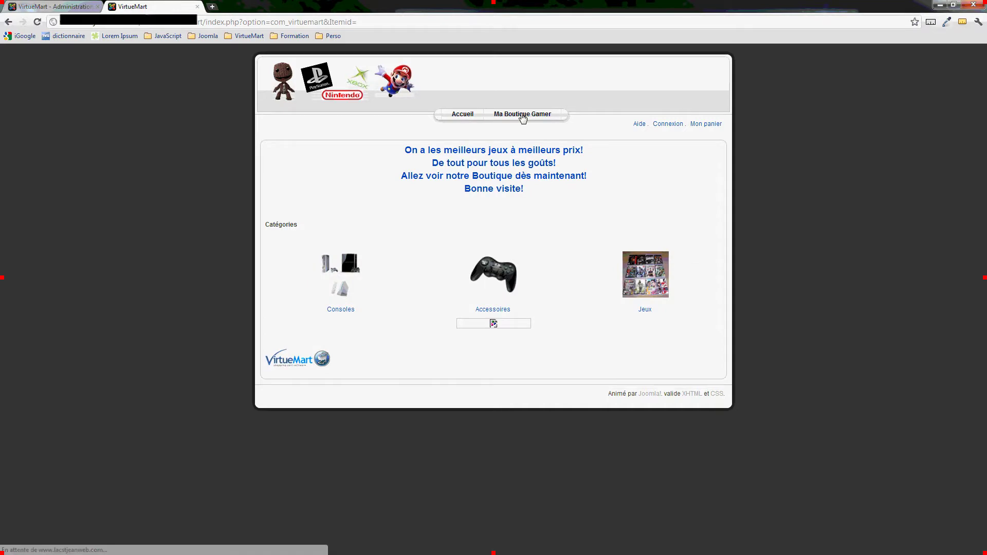
left_click(645, 287)
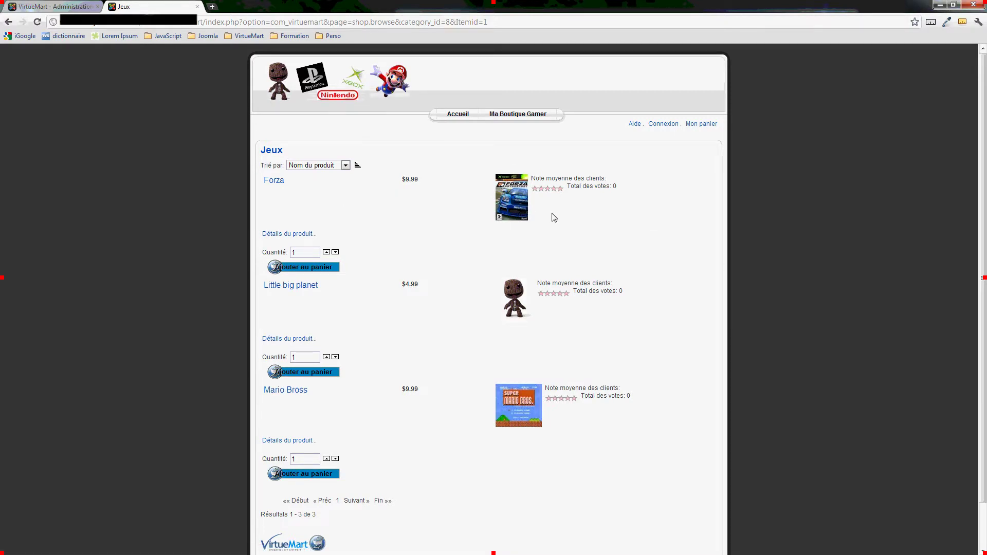
Step: Switch to the Joomla administration and display VirtueMart's list of product categories
left_click(60, 7)
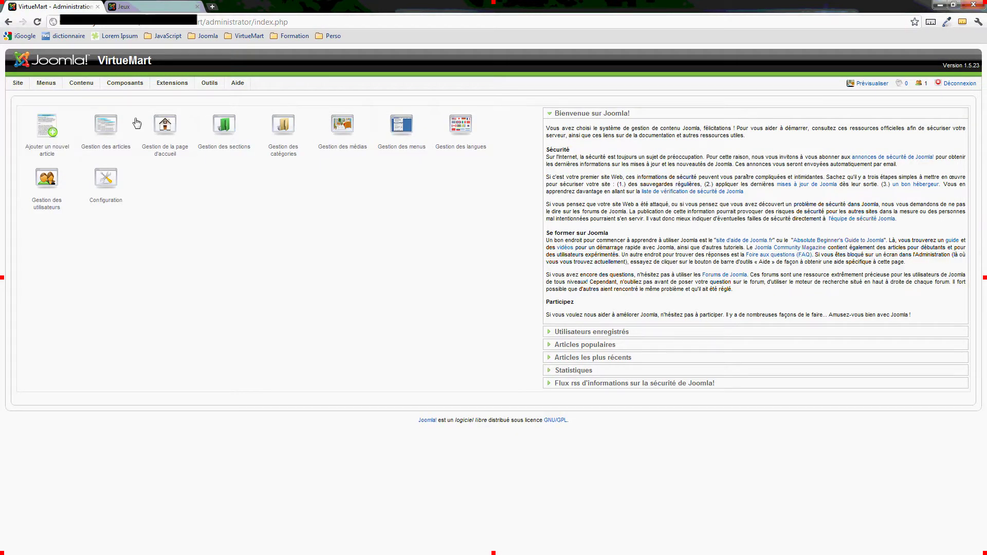
mouse_move(132, 85)
left_click(129, 167)
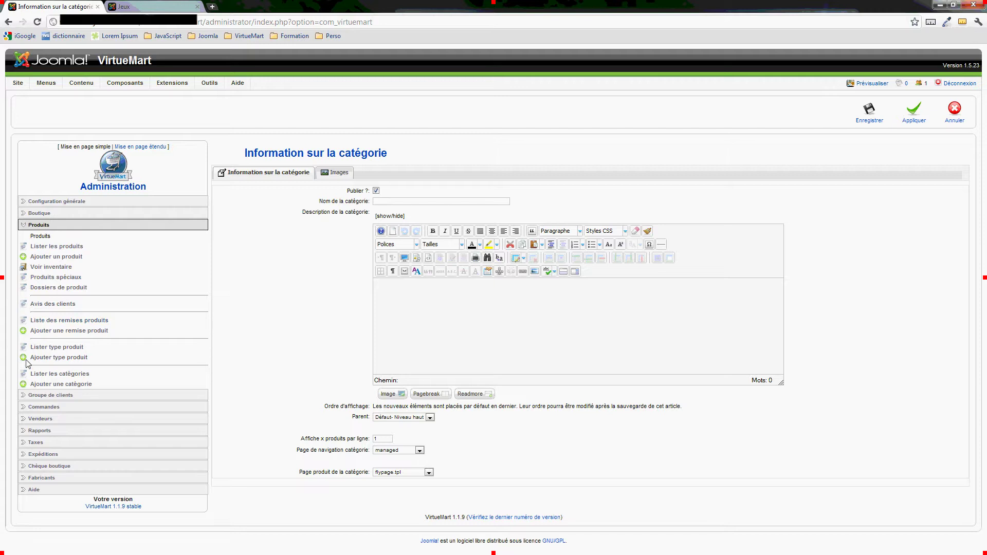
left_click(59, 375)
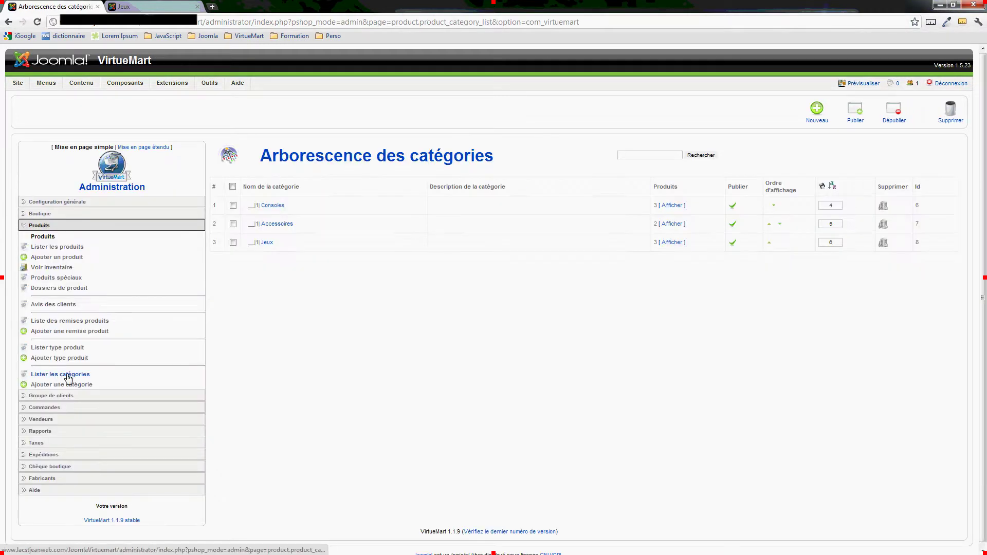
Step: Set the Jeux category to display 3 products per row, apply the change and reload its storefront page
left_click(268, 244)
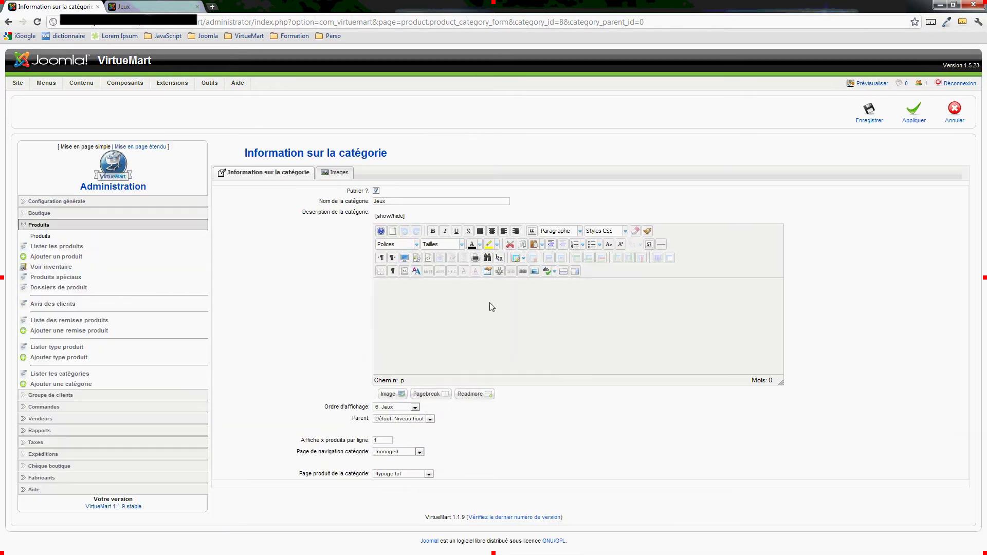
left_click_drag(298, 442, 370, 441)
double_click(373, 441)
type("3")
left_click(914, 110)
left_click(160, 11)
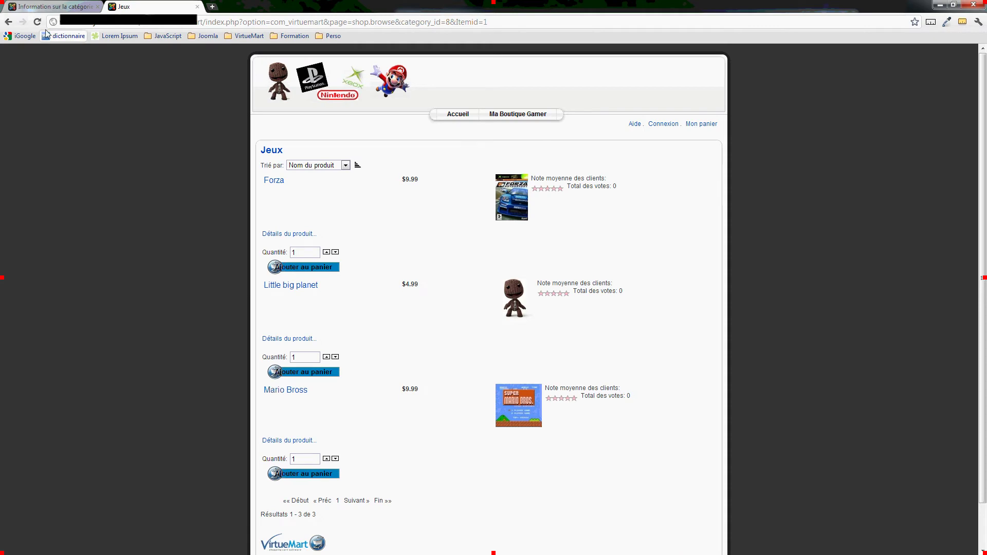
left_click(37, 22)
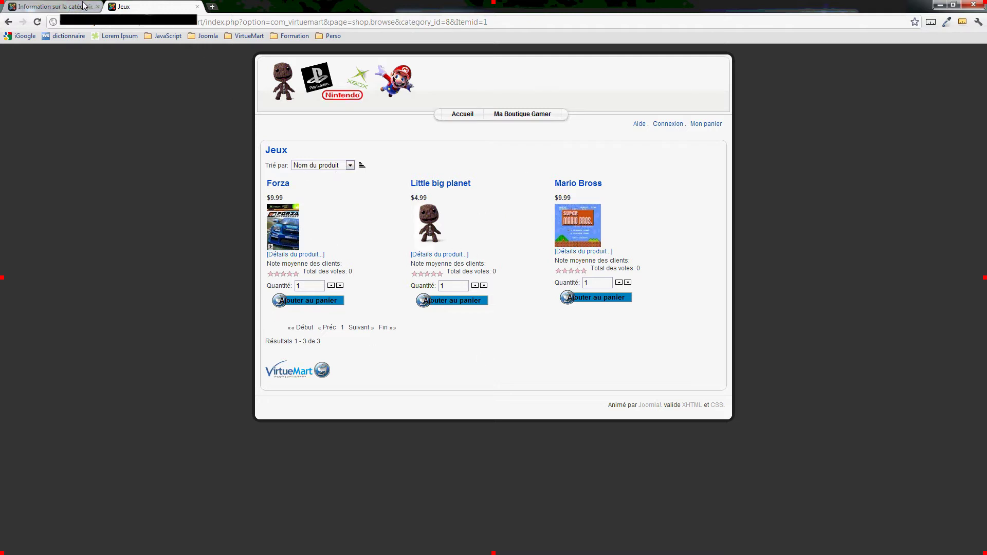
Step: Set the Jeux category's navigation page to browse_lite_pdf, apply the change and preview the storefront
left_click(66, 7)
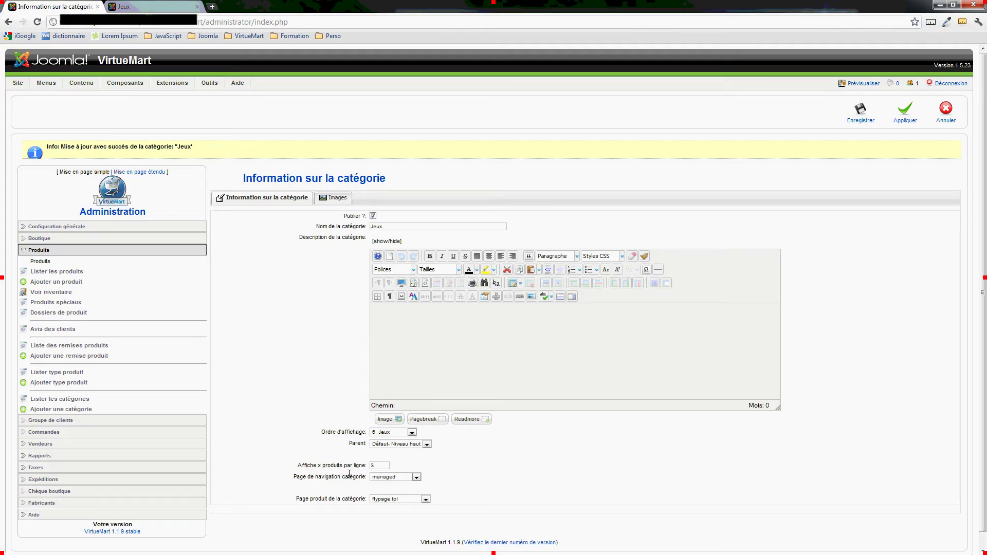
left_click_drag(349, 473, 366, 474)
left_click(417, 478)
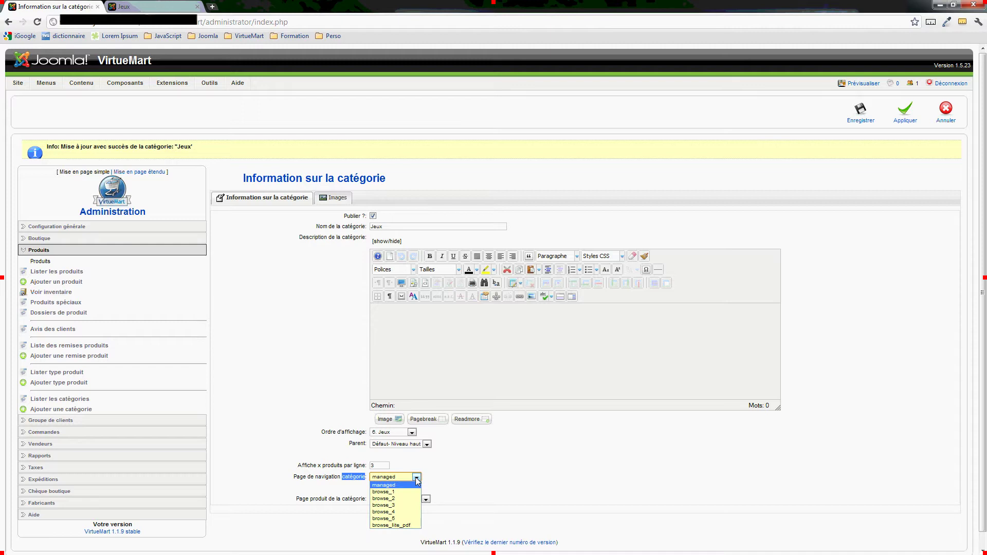
left_click(404, 525)
left_click(903, 111)
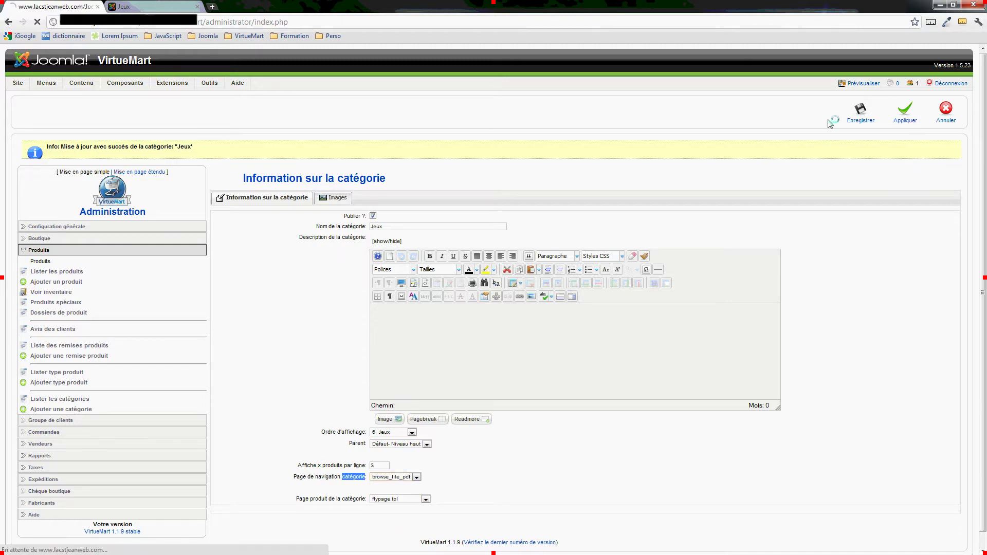
left_click(863, 83)
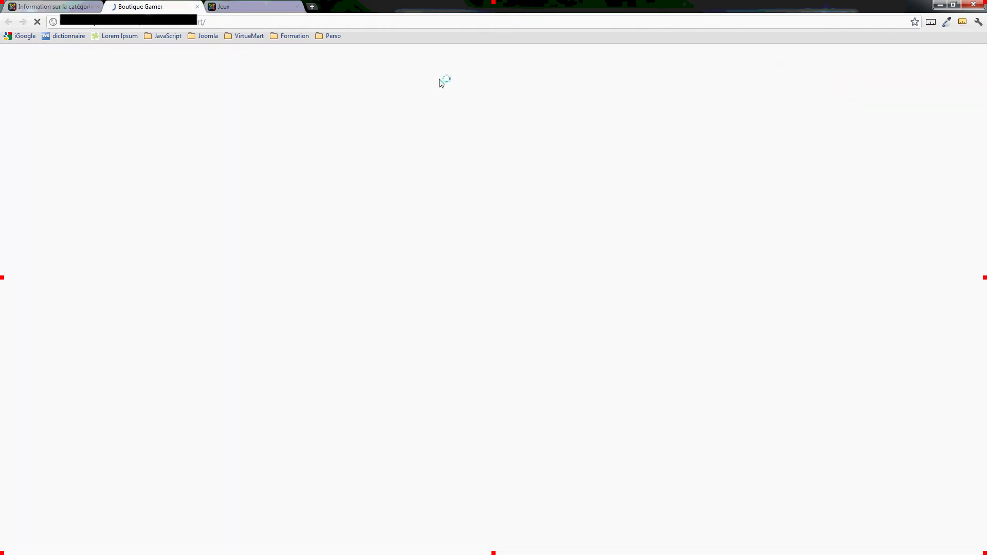